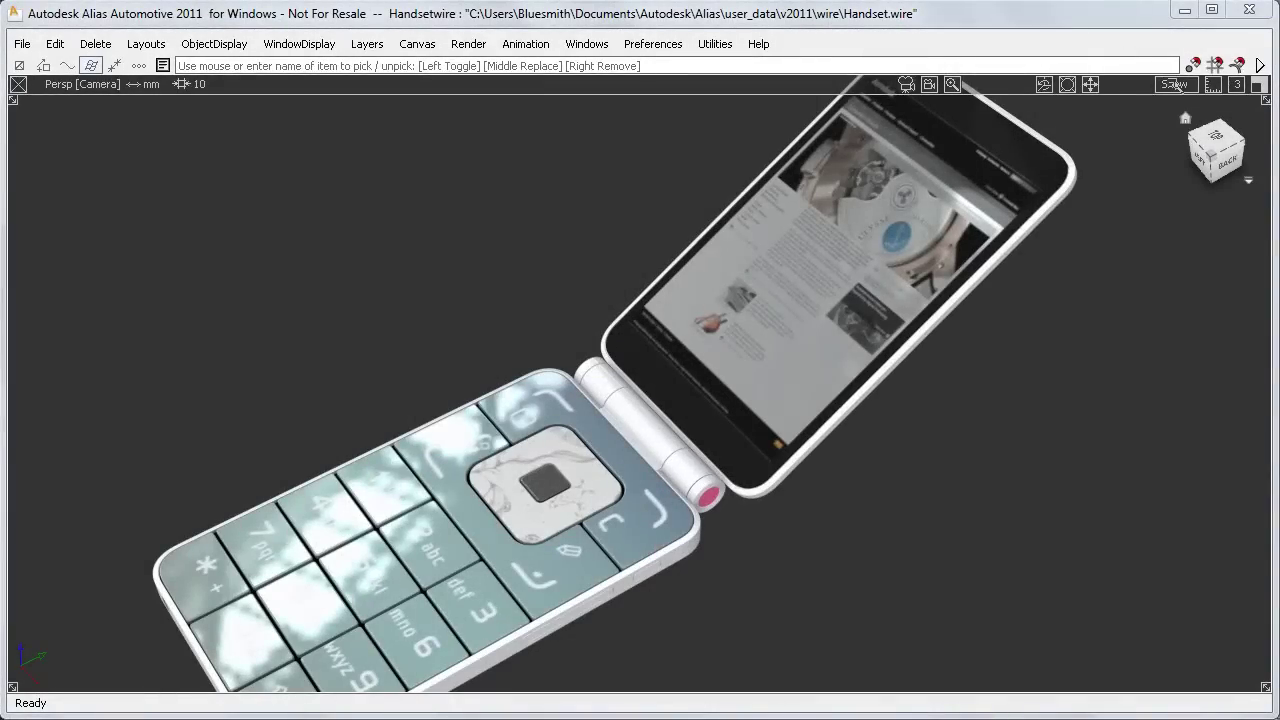
Step: Turn on the grid display in the perspective window showing the flip handset
left_click(1176, 84)
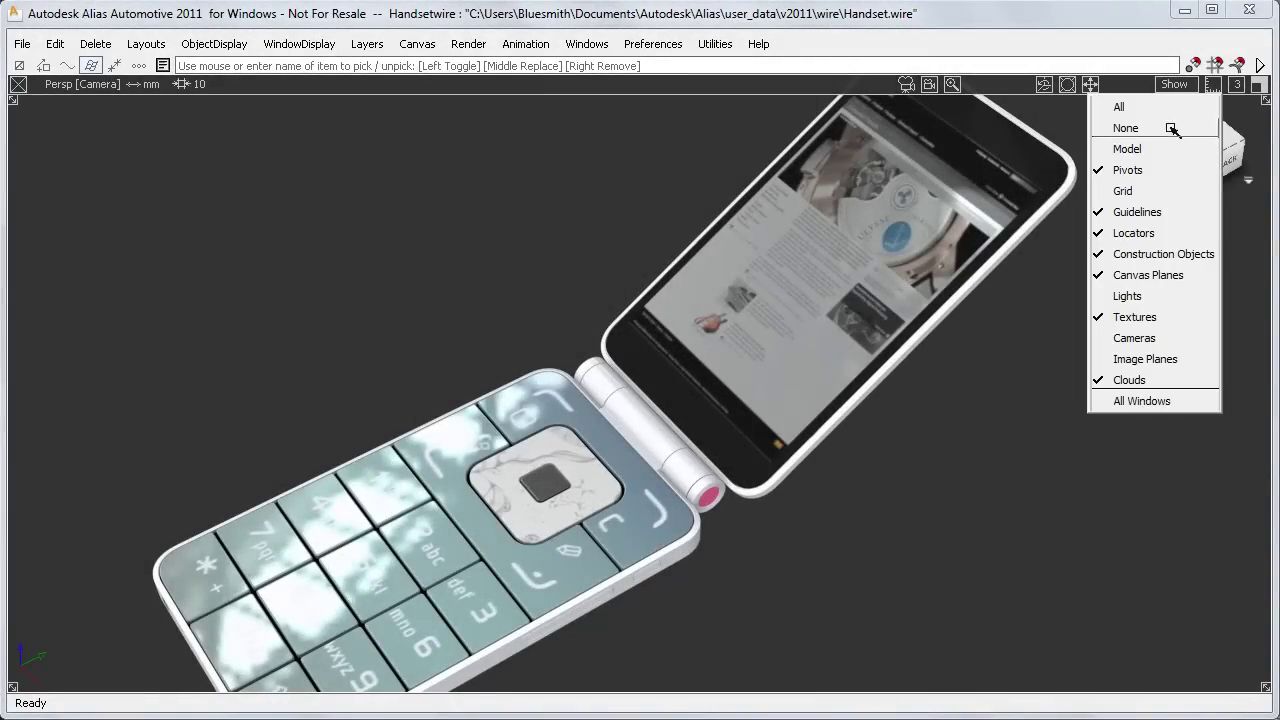
left_click(1176, 190)
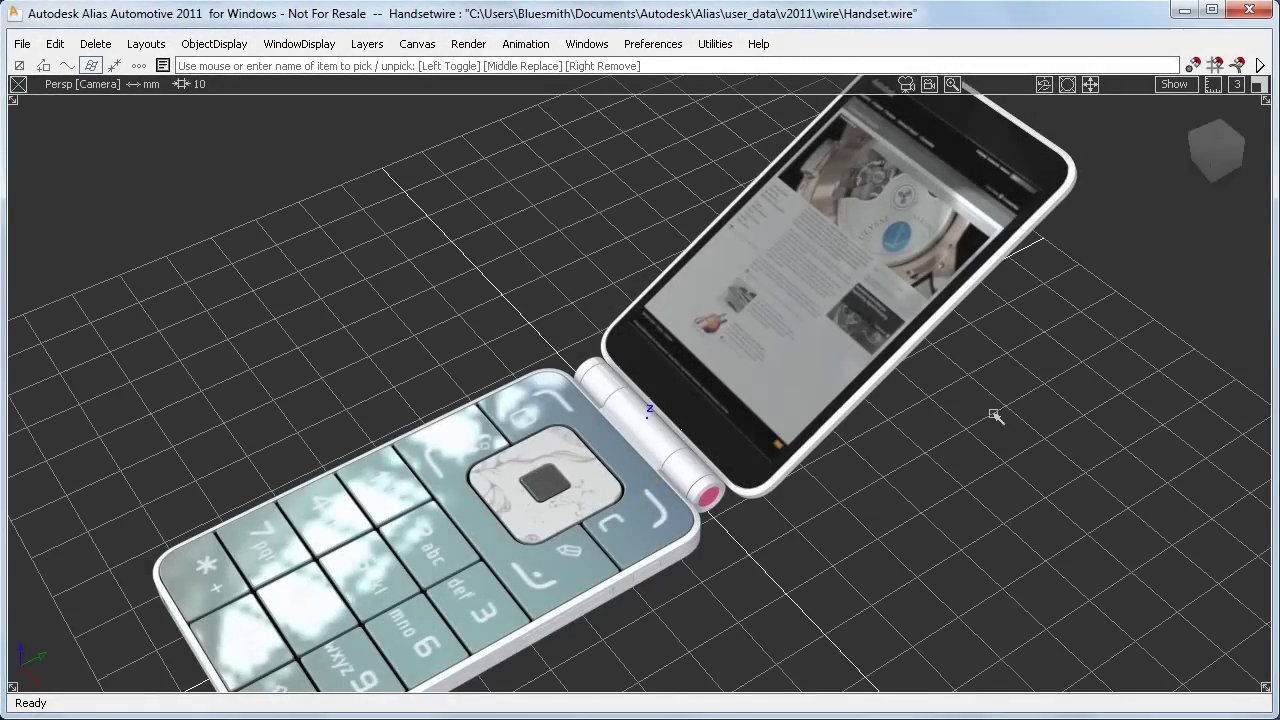
right_click_drag(994, 417, 944, 496, "alt+shift")
left_click_drag(955, 495, 612, 270, "alt+shift")
left_click_drag(360, 214, 971, 531, "alt+shift")
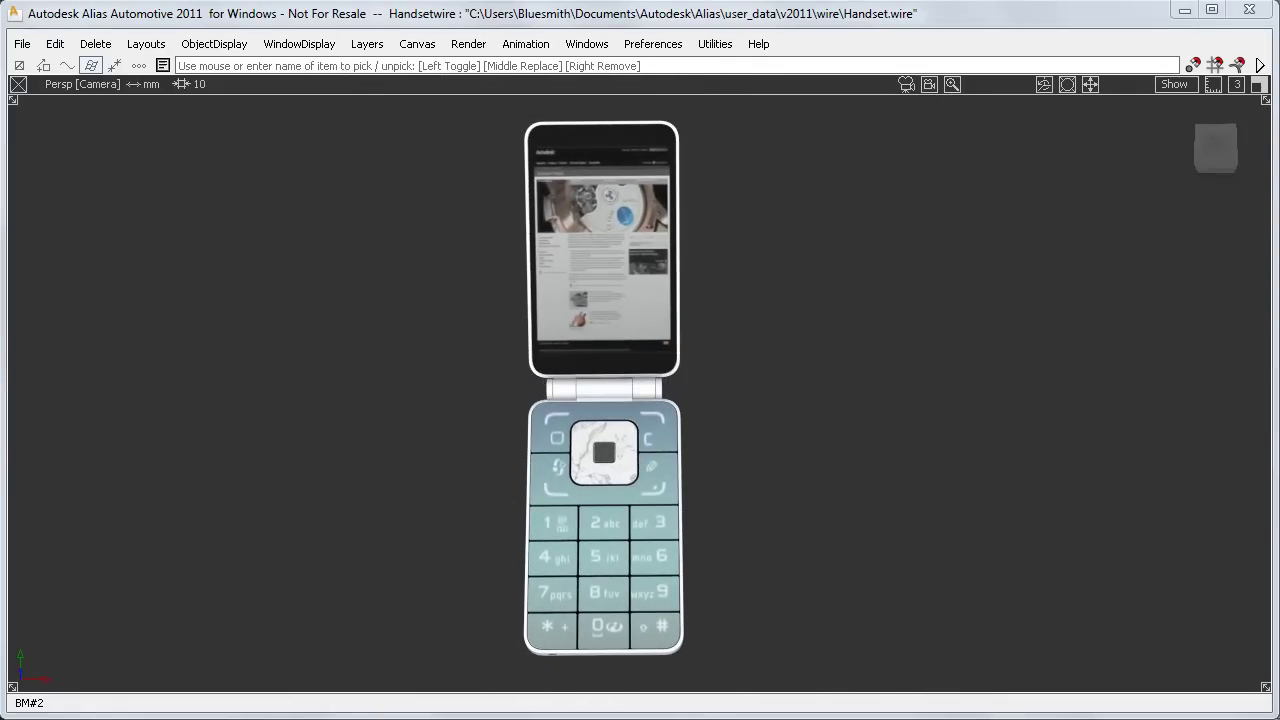
Step: Rotate the maximized perspective view of the handset with the rotation tool and the View Azimuth/Elevation tool
key("alt+shift")
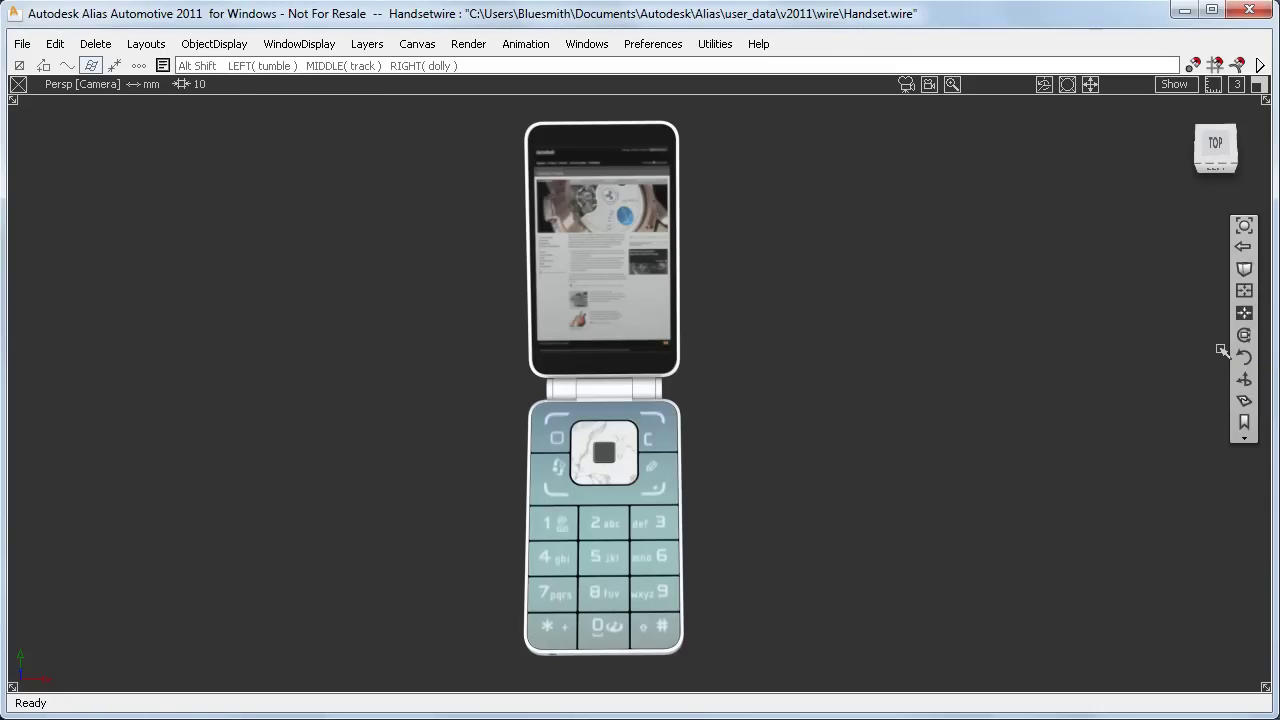
left_click(1244, 357)
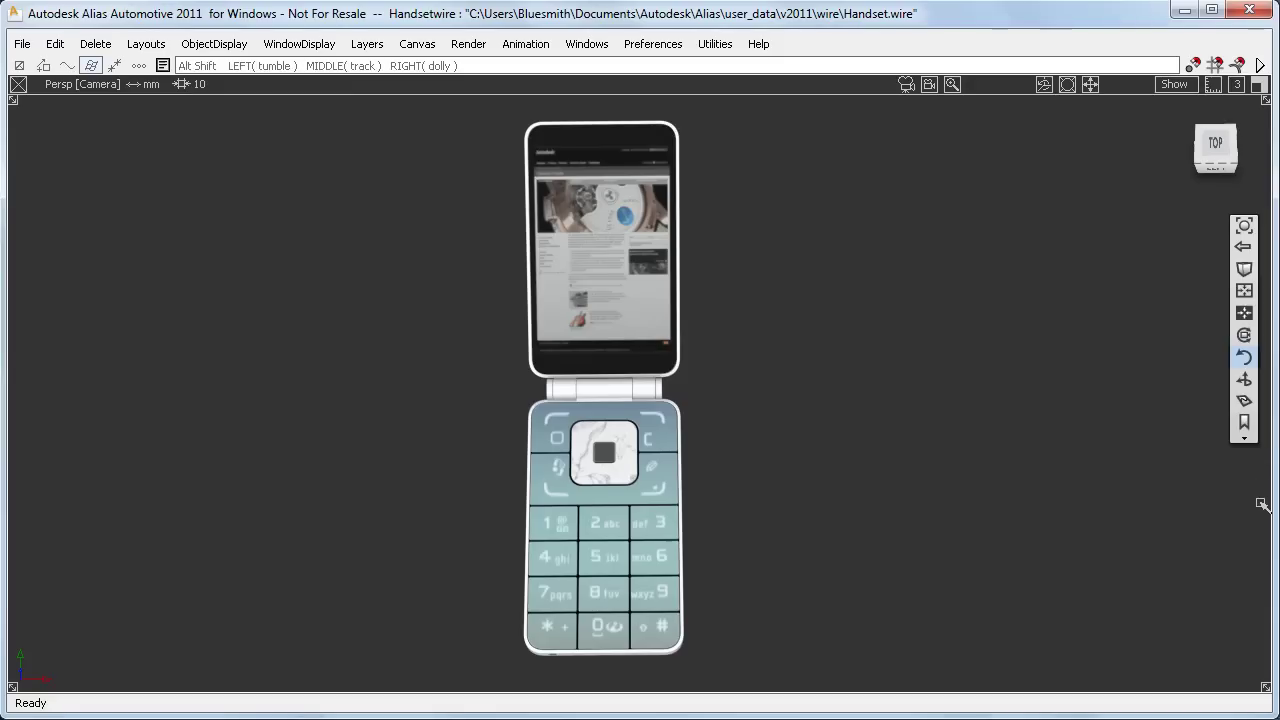
mouse_move(1262, 505)
left_mouse_down()
mouse_move(237, 523)
mouse_move(14, 504)
mouse_move(86, 514)
mouse_move(1266, 493)
left_mouse_up()
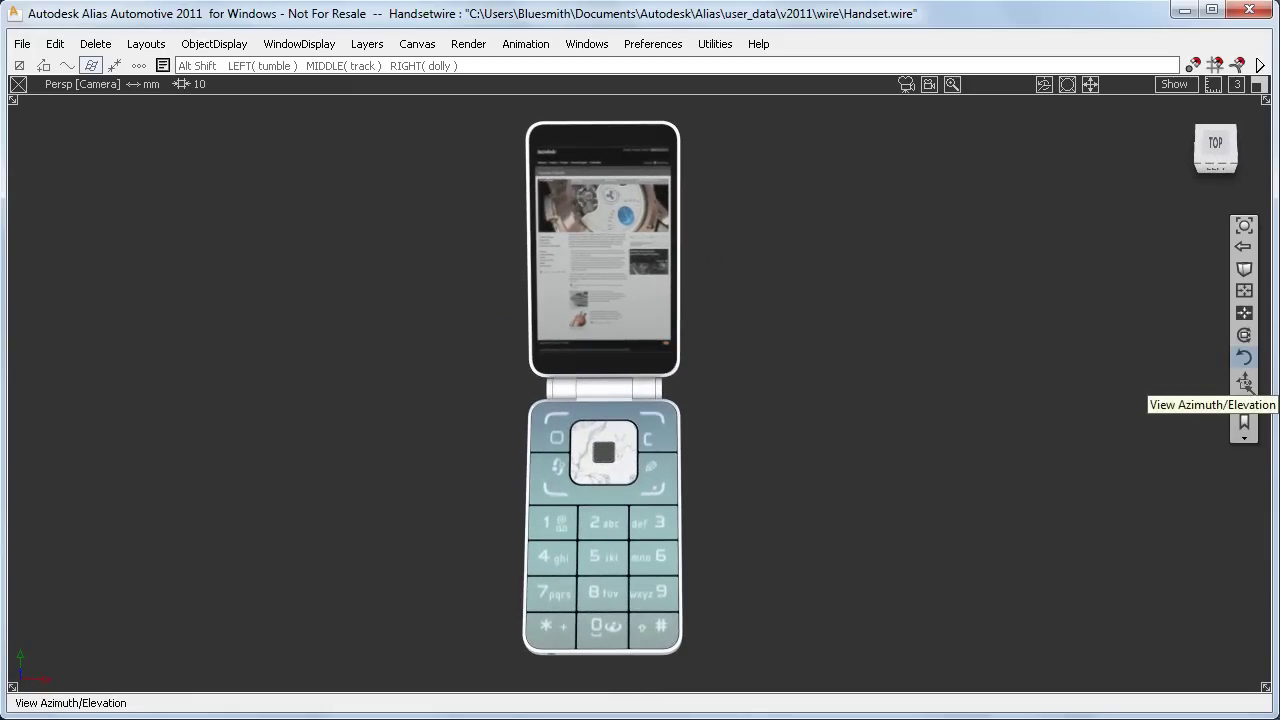
left_click(1244, 381)
left_click_drag(1262, 507, 1227, 497)
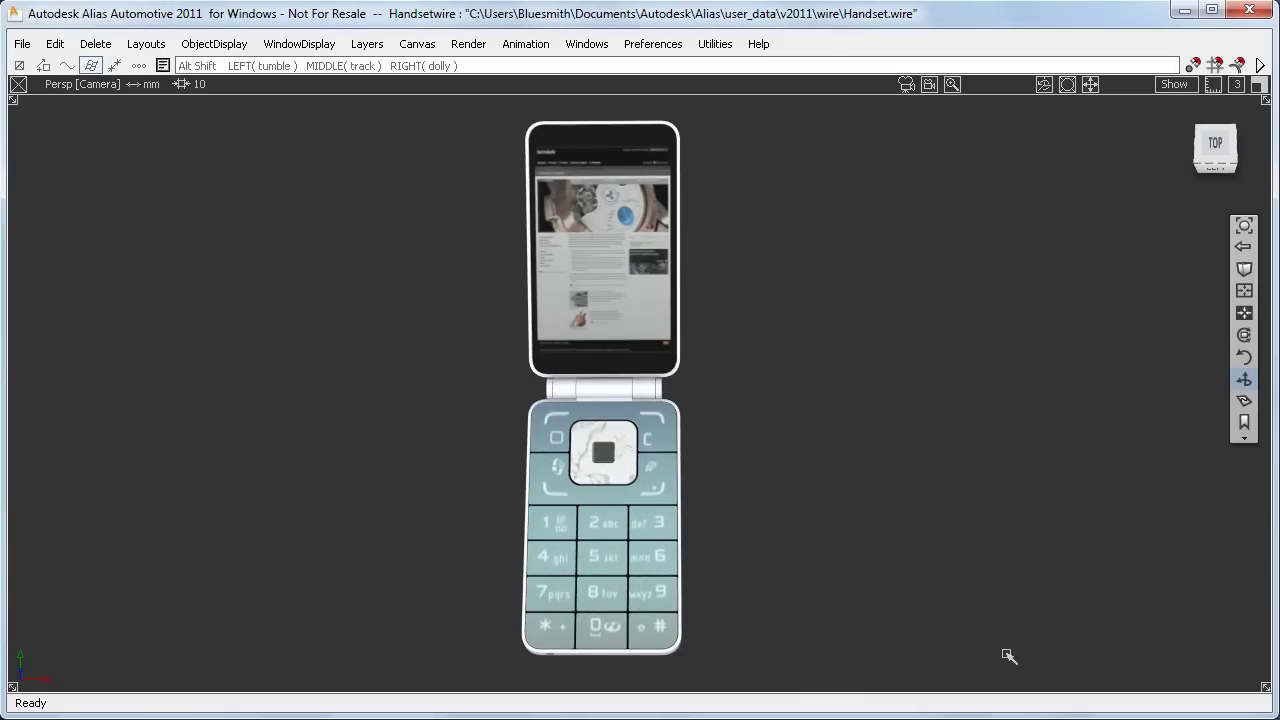
mouse_move(986, 690)
left_mouse_down()
mouse_move(986, 106)
mouse_move(991, 620)
mouse_move(1011, 686)
mouse_move(997, 680)
left_mouse_up()
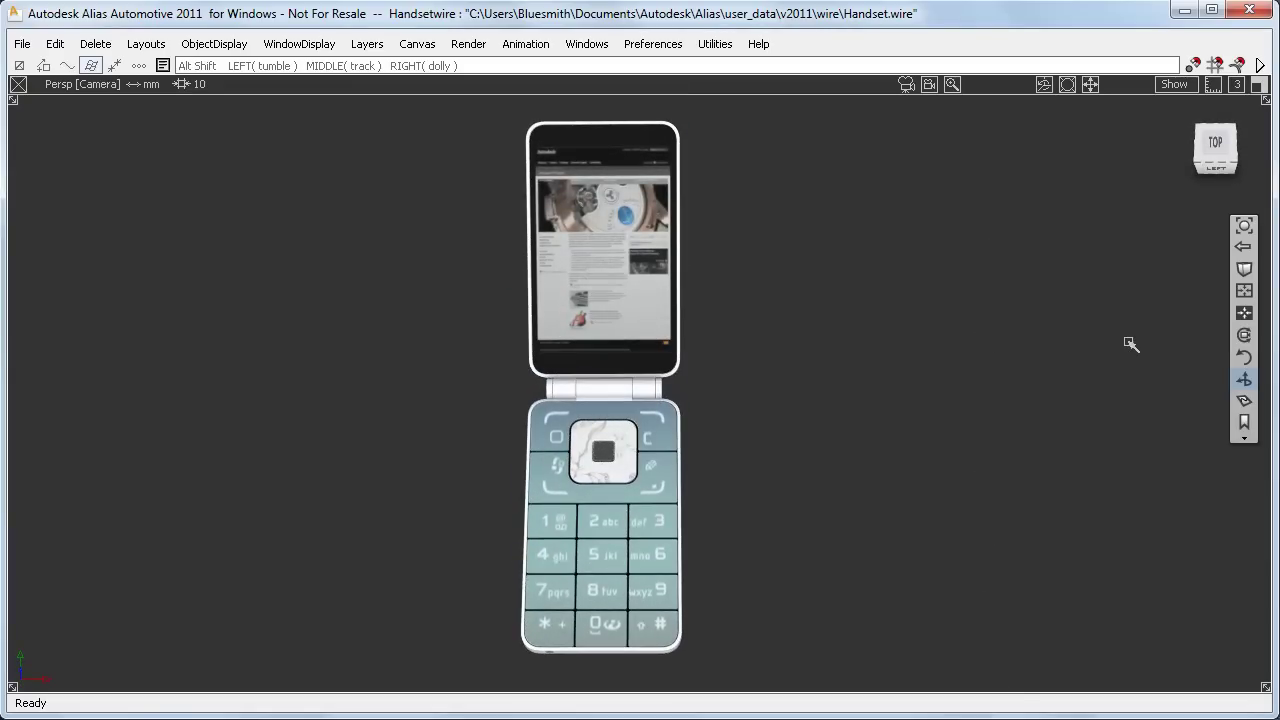
Step: Restore the maximized perspective window to a tall, narrow size and adjust the handset view's azimuth and elevation
left_click(1260, 85)
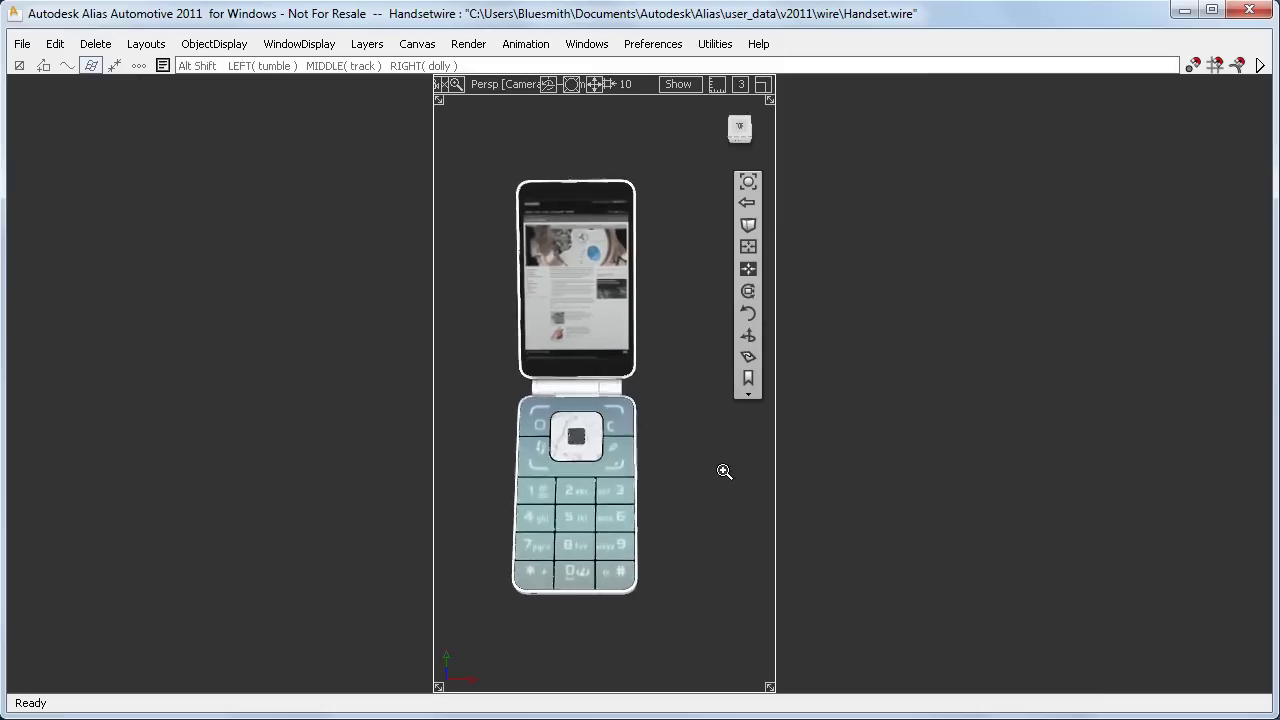
left_click(749, 334)
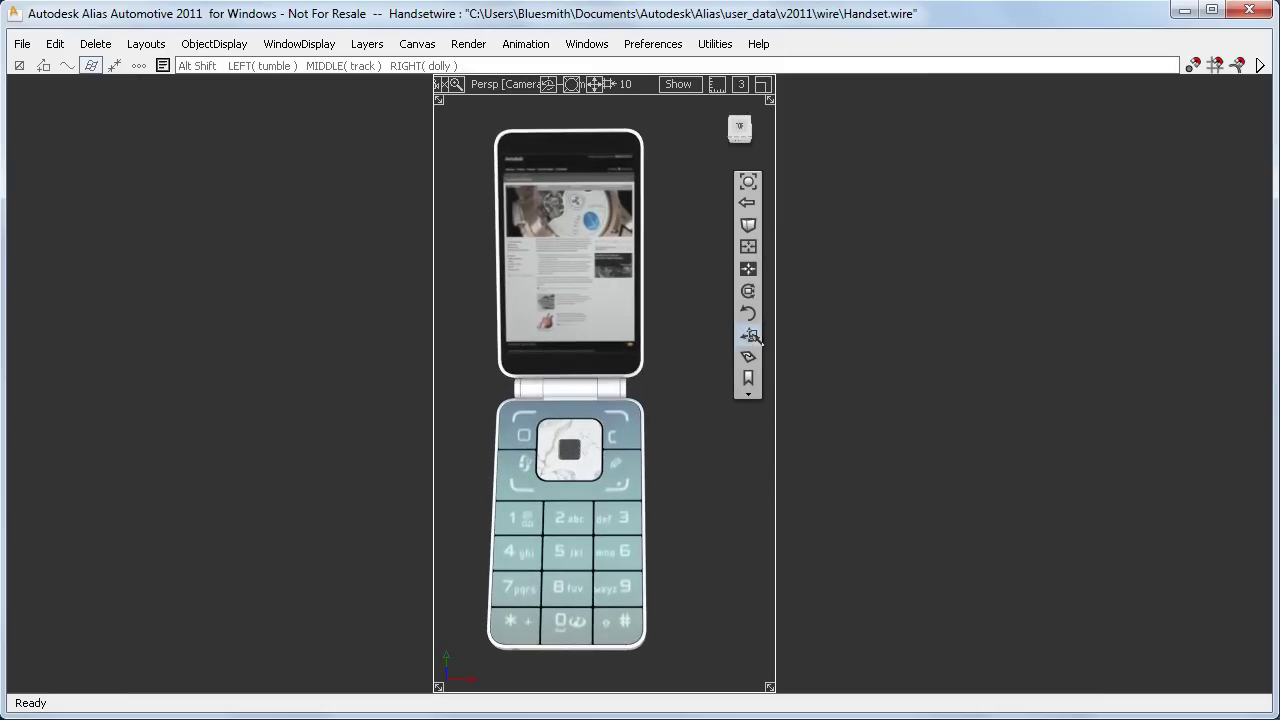
mouse_move(769, 463)
left_mouse_down()
mouse_move(444, 459)
mouse_move(774, 463)
left_mouse_up()
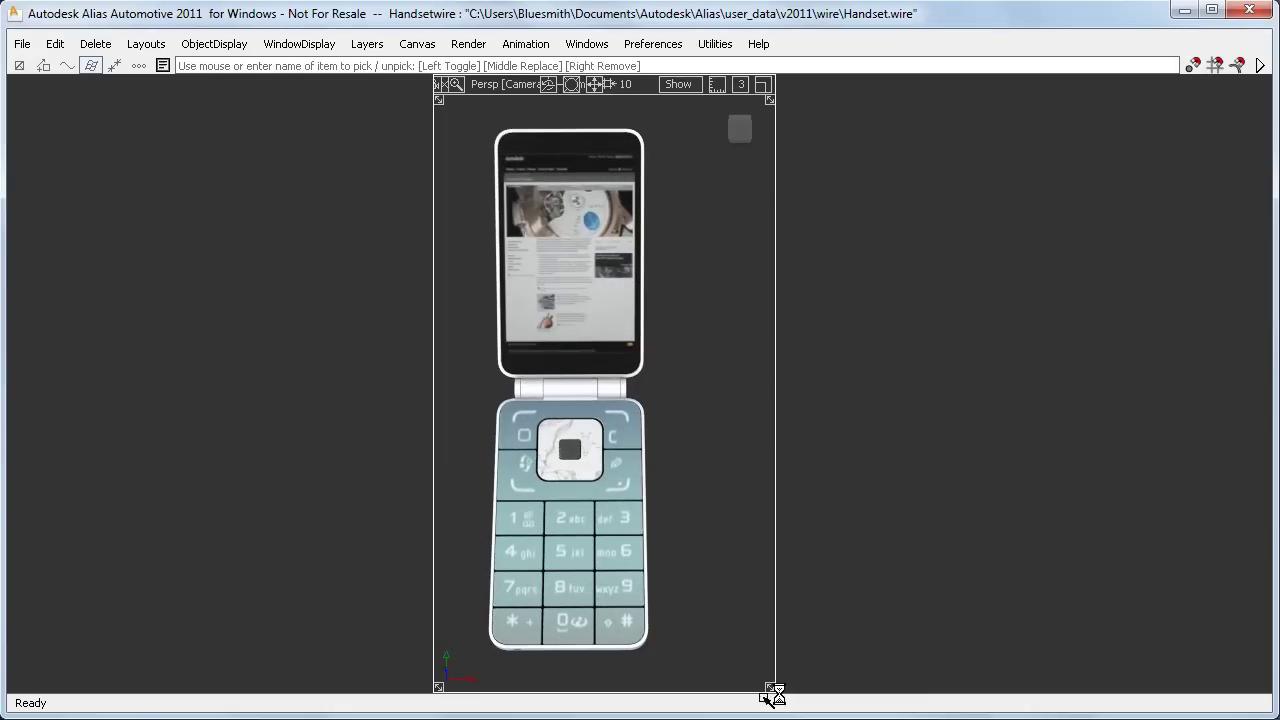
Step: Resize the perspective window to a full-width, half-height strip framing the handset's hinge, and maximize it
left_click_drag(774, 692, 1271, 399)
left_click_drag(439, 394, 15, 387)
right_click_drag(374, 337, 485, 306, "alt+shift")
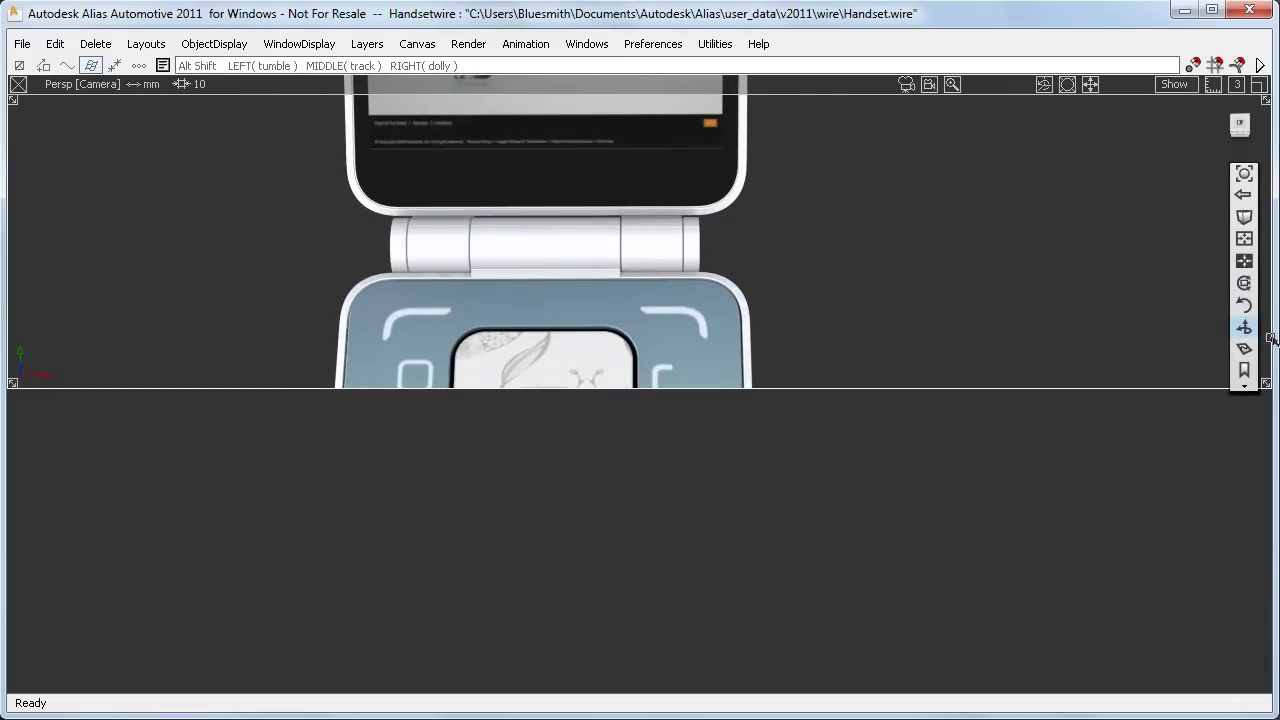
mouse_move(1268, 340)
left_mouse_down("alt+shift")
mouse_move(25, 312)
mouse_move(1267, 322)
left_mouse_up("alt+shift")
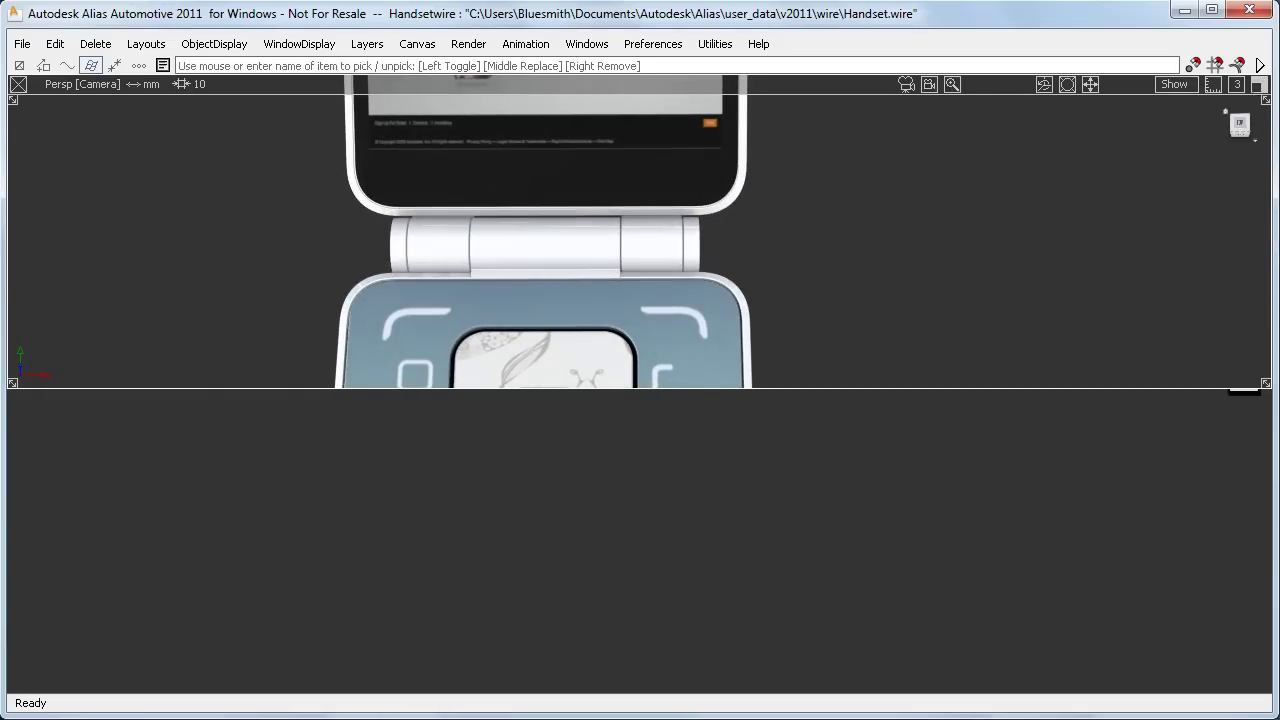
left_click(1258, 86)
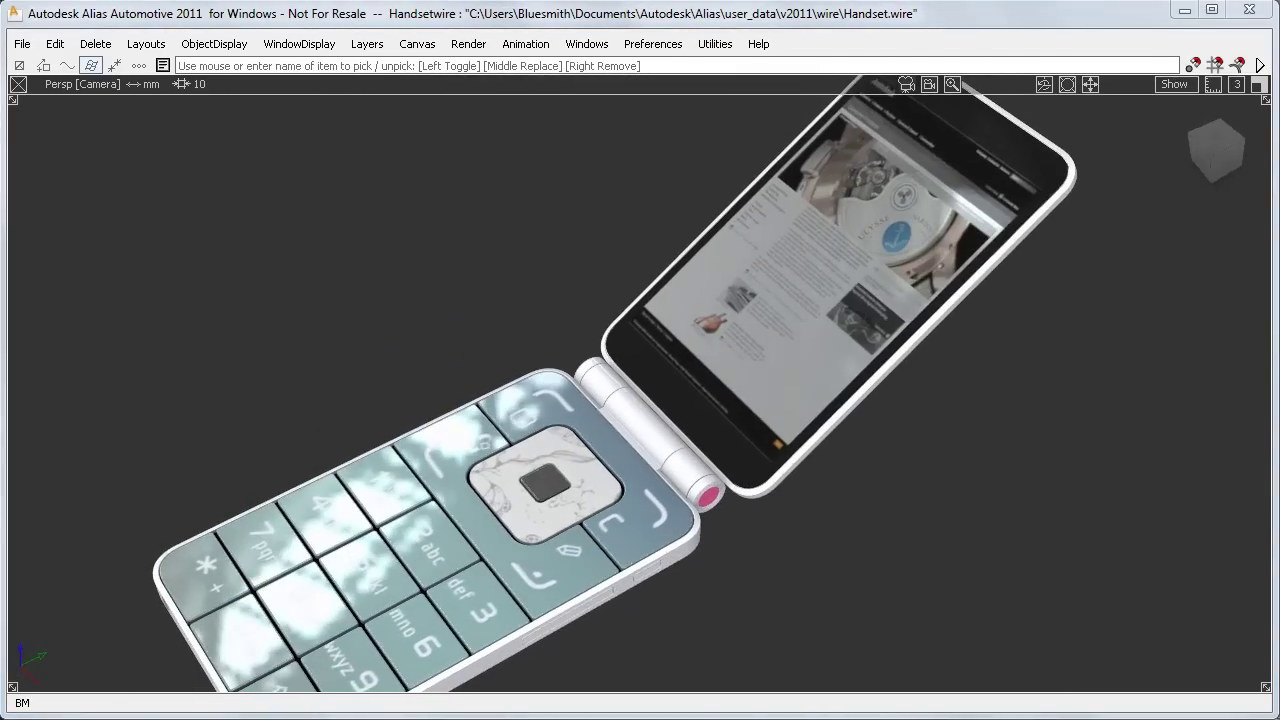
Step: Pick the handset's screen half as an object and make it invisible
right_click(801, 548, "ctrl+shift")
left_click_drag(801, 556, 820, 591, "ctrl+shift")
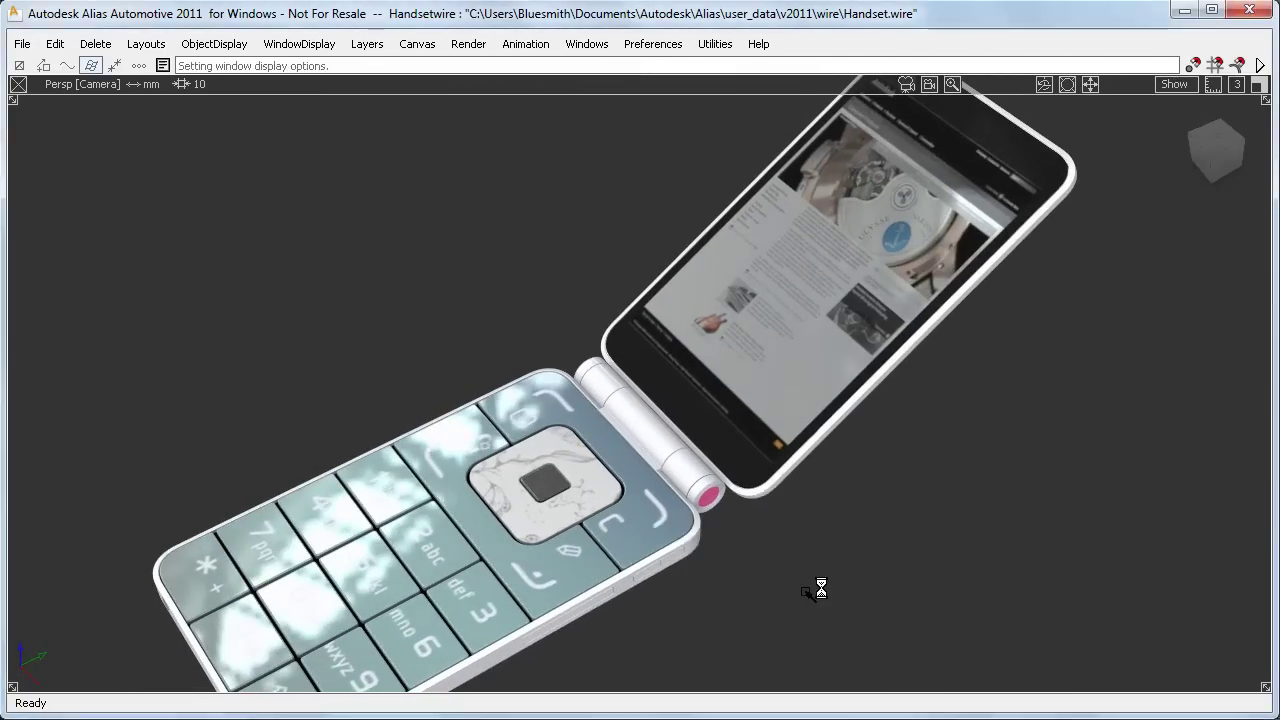
left_click(879, 460, "ctrl+shift")
left_click_drag(880, 462, 879, 503, "ctrl+shift")
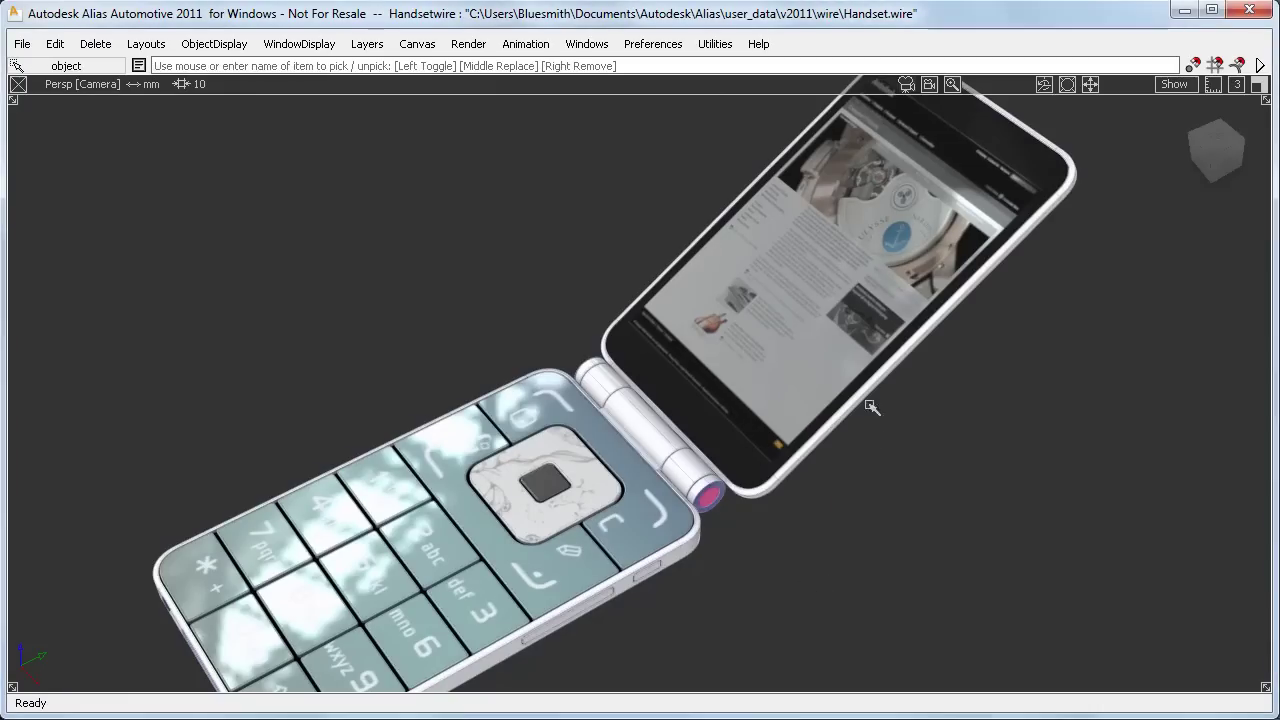
left_click_drag(864, 373, 900, 420)
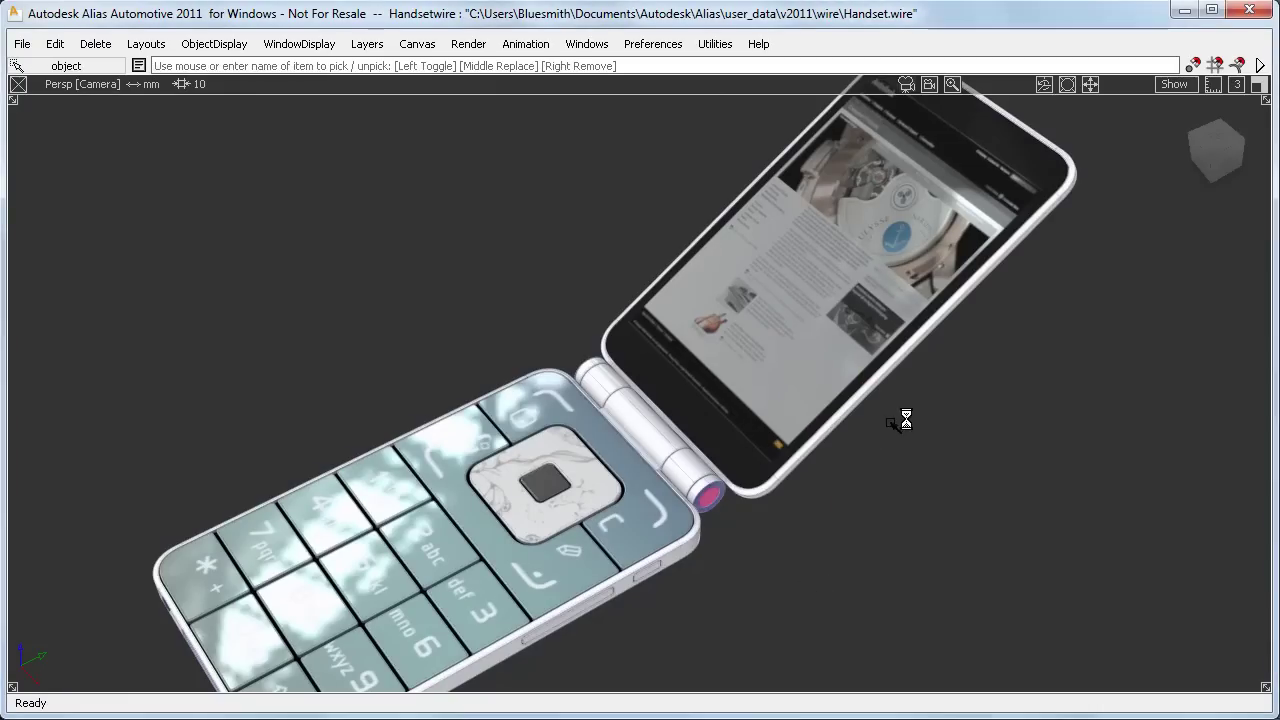
left_click(220, 47)
left_click(221, 119)
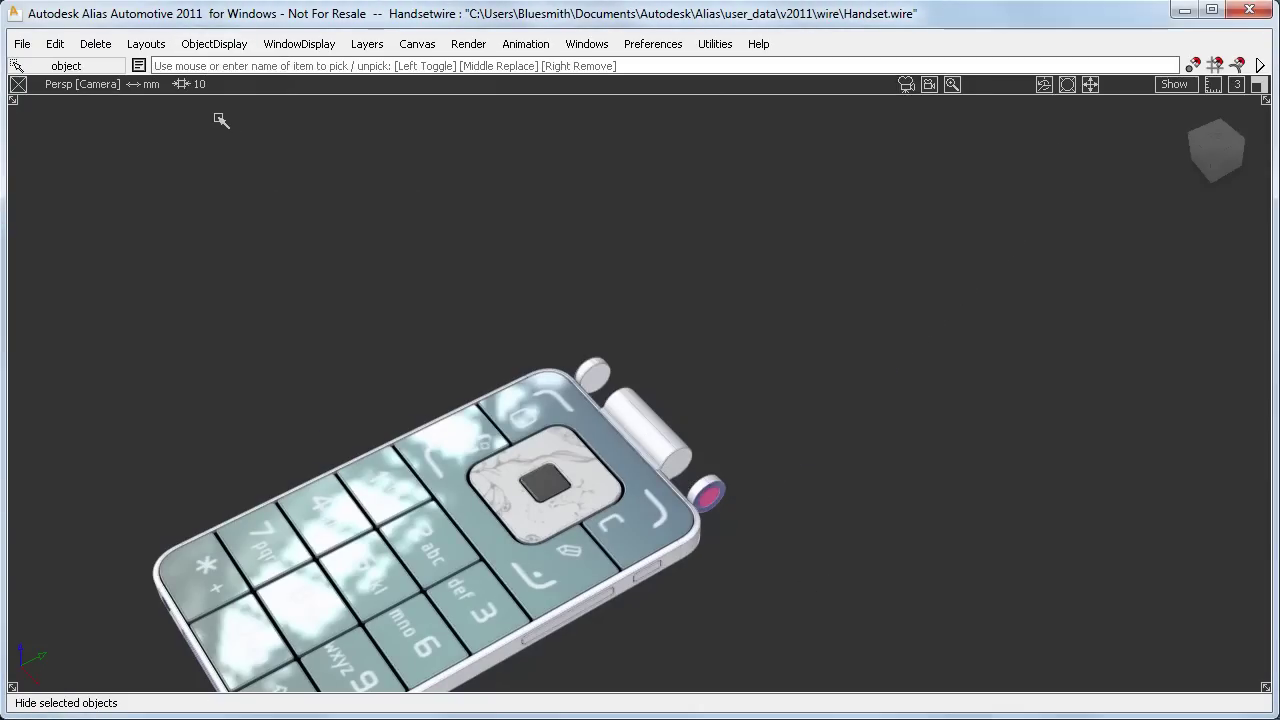
Step: Toggle visibility twice to swap the handset's screen and keypad halves, and make all hidden objects visible
left_click(210, 44)
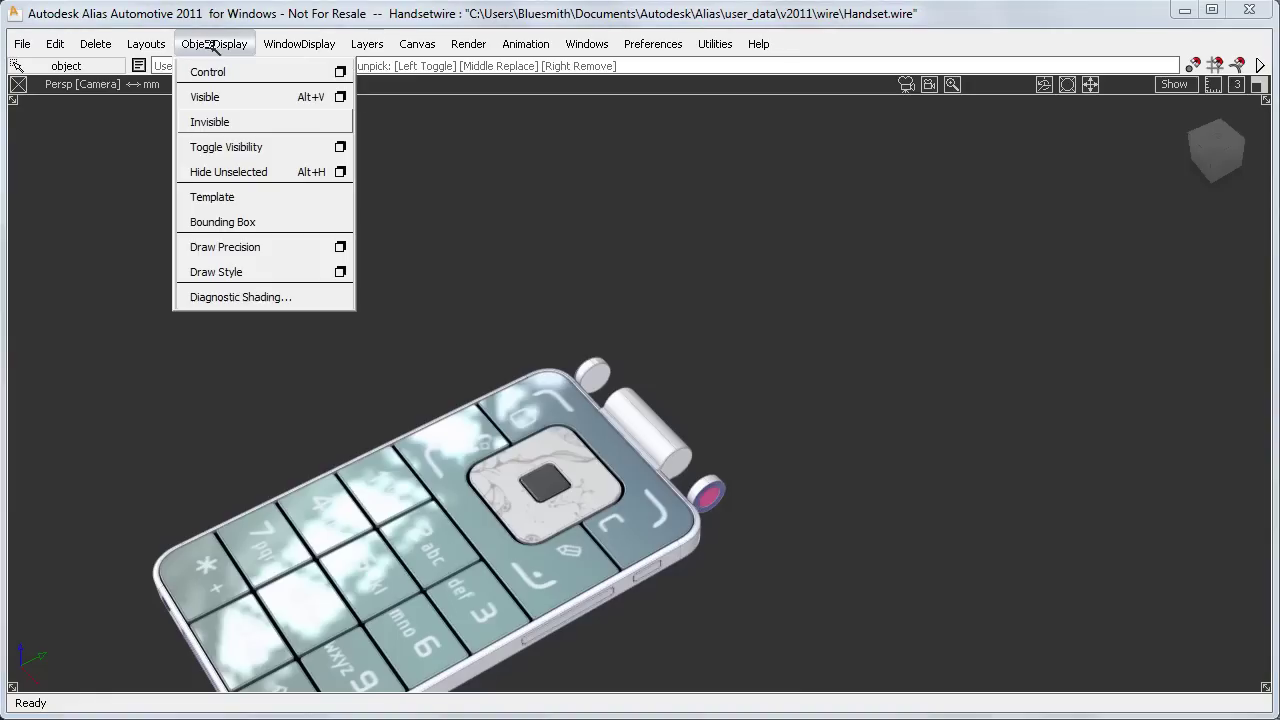
left_click(254, 150)
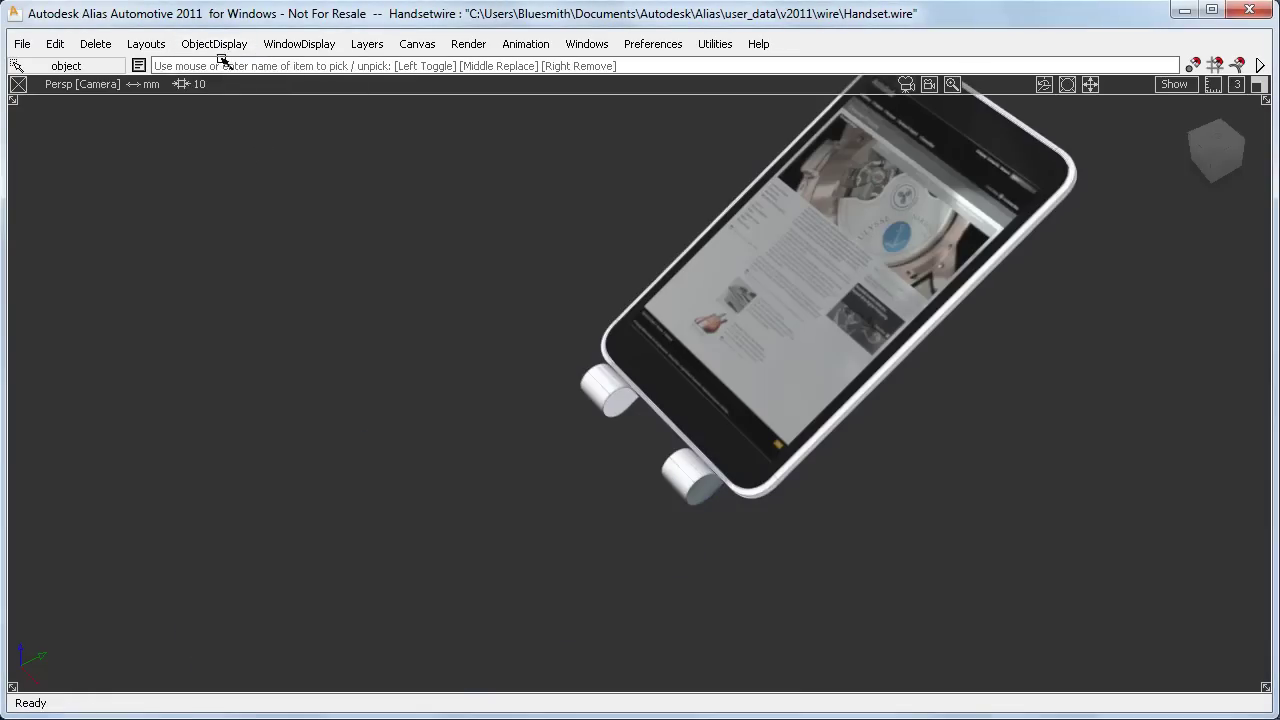
left_click(215, 44)
left_click(222, 145)
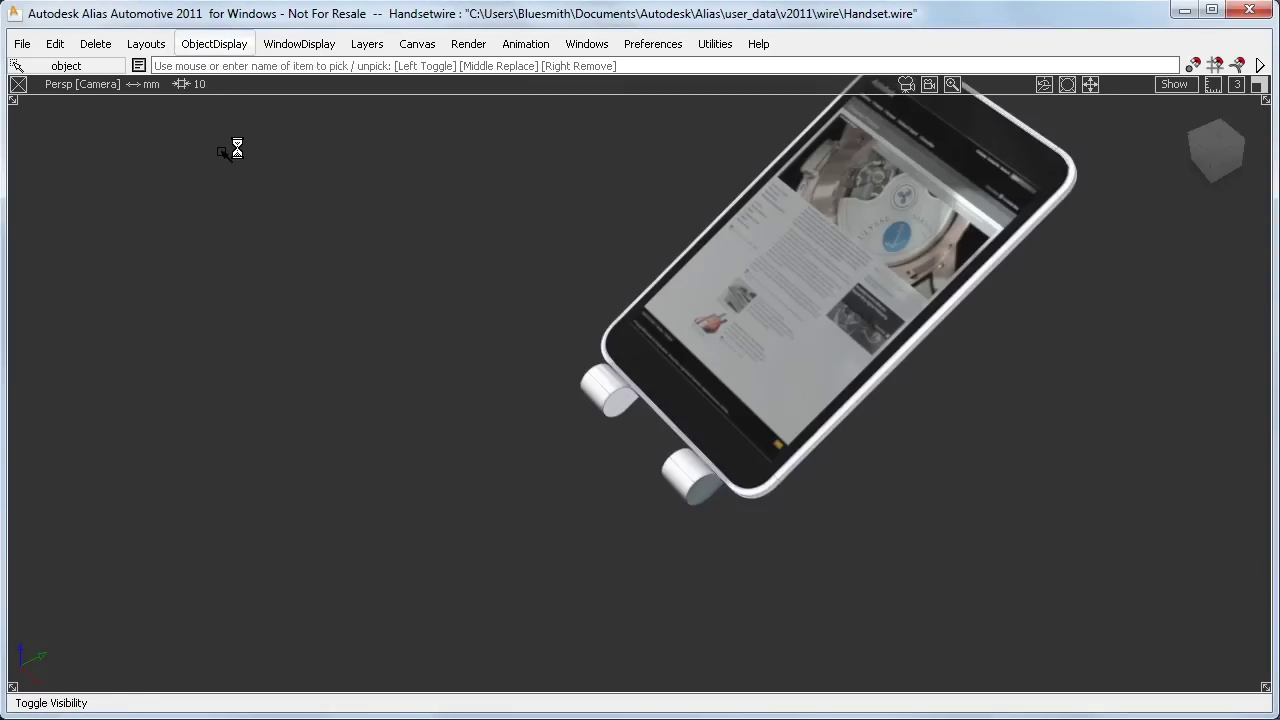
left_click(214, 44)
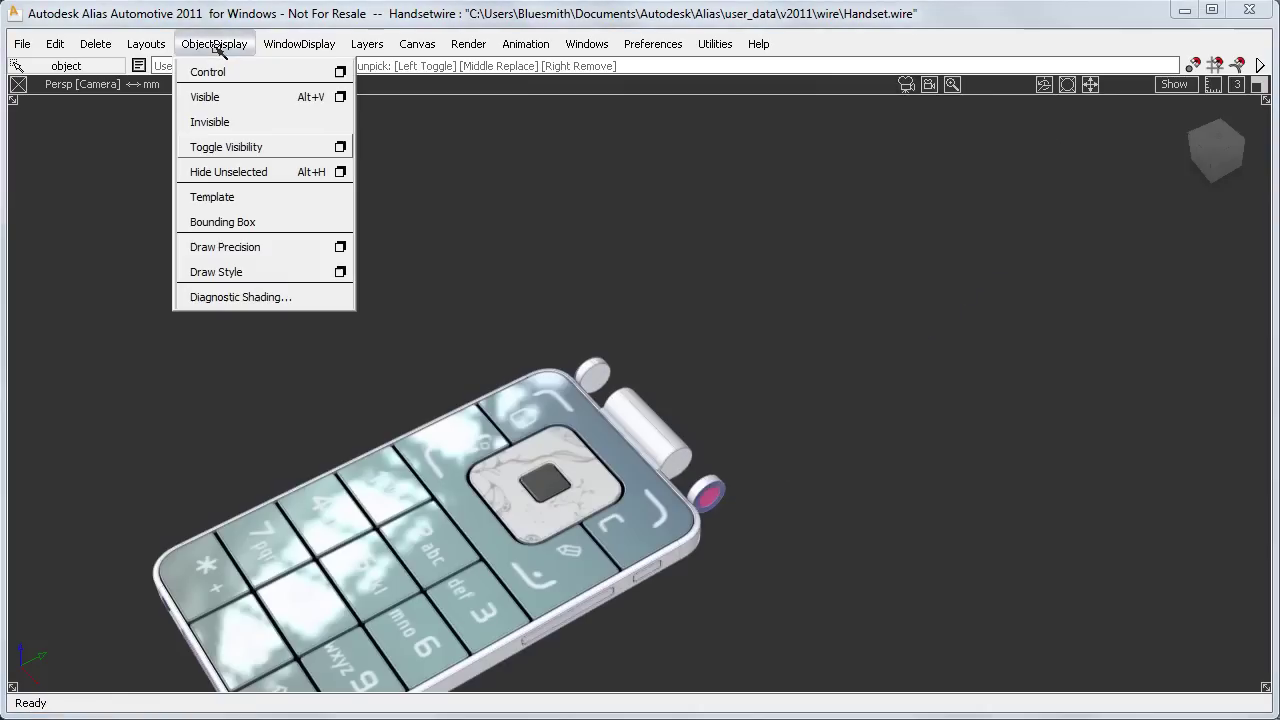
left_click(234, 93)
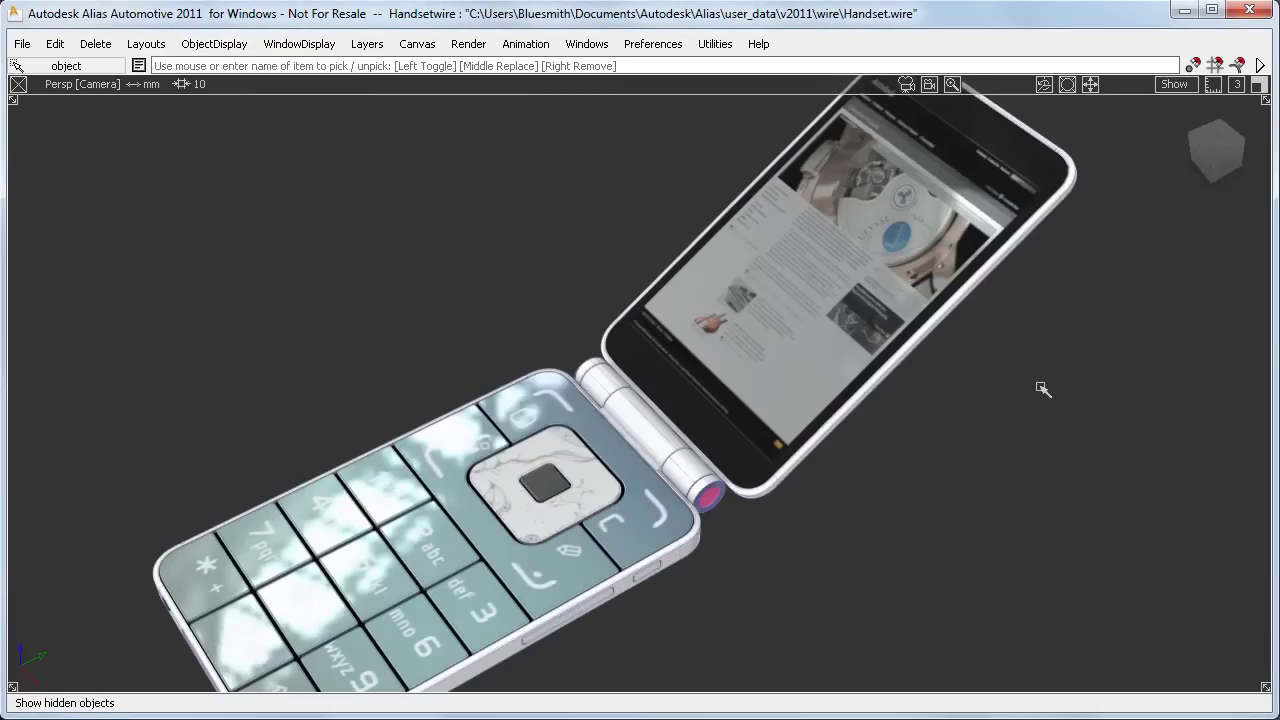
Step: Box-select the surfaces of the hinge and screen half with surface picking and make them invisible
left_click_drag(1043, 389, 829, 514, "alt+shift")
left_click(846, 197, "ctrl+shift")
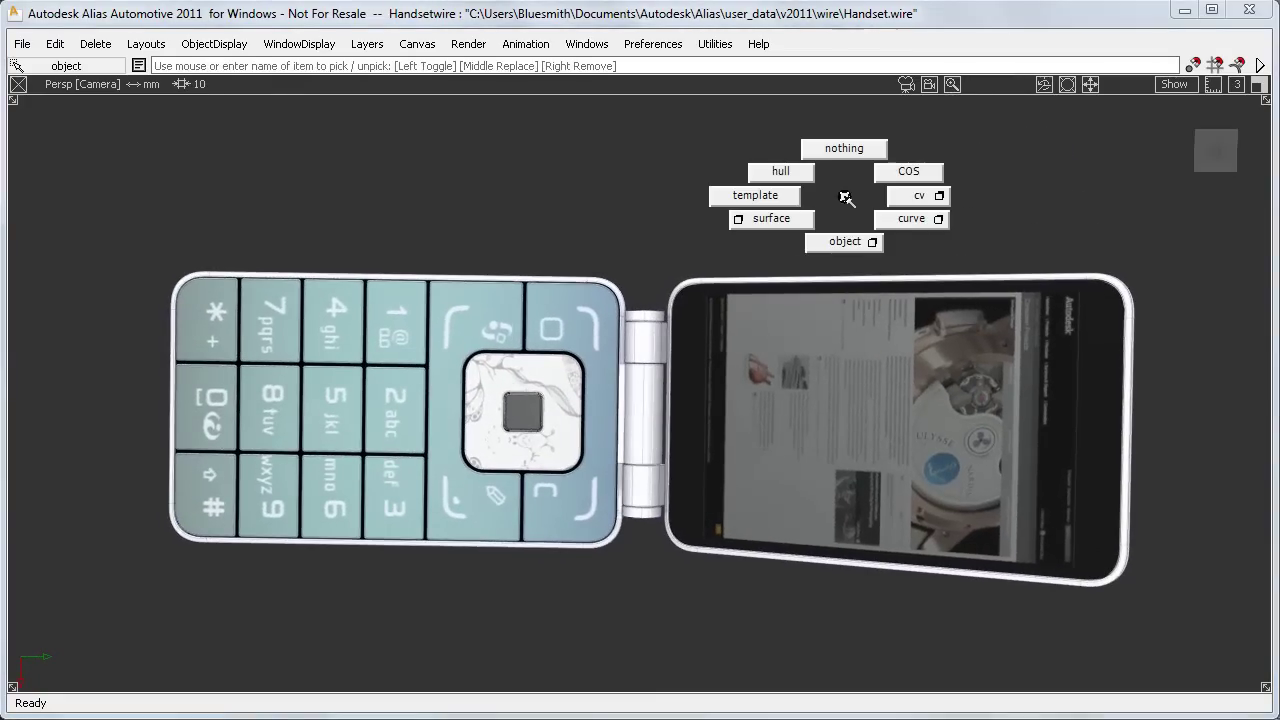
left_click_drag(846, 197, 815, 214, "ctrl+shift")
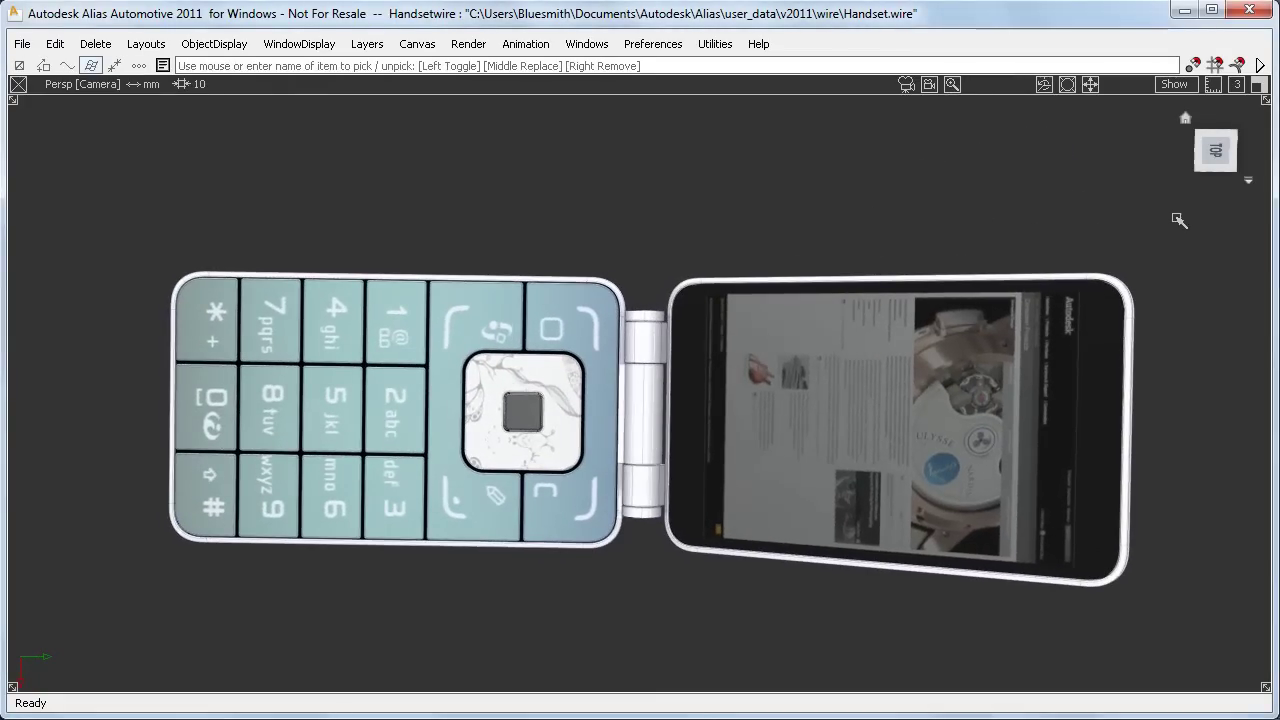
left_click_drag(1179, 219, 636, 612)
left_click(214, 44)
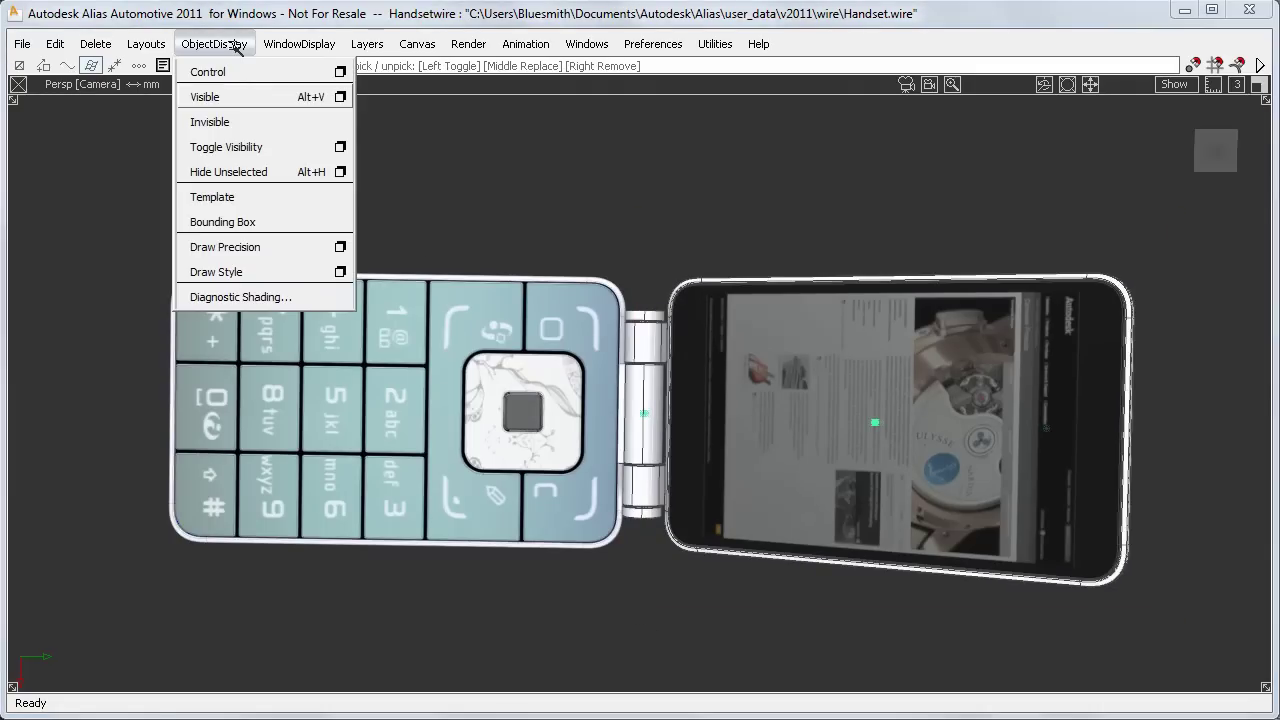
left_click(231, 120)
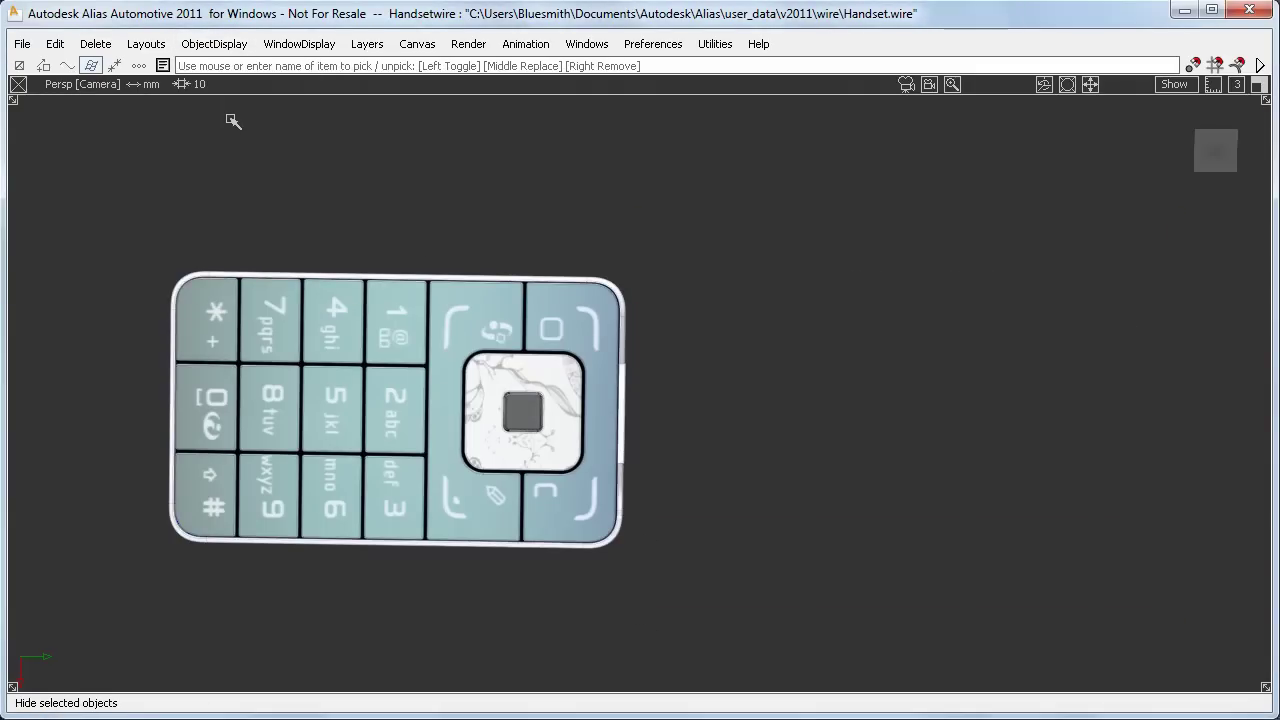
Step: Toggle visibility twice between the hidden hinge and screen surfaces and the keypad half, and make all hidden surfaces visible
left_click(214, 44)
left_click(227, 147)
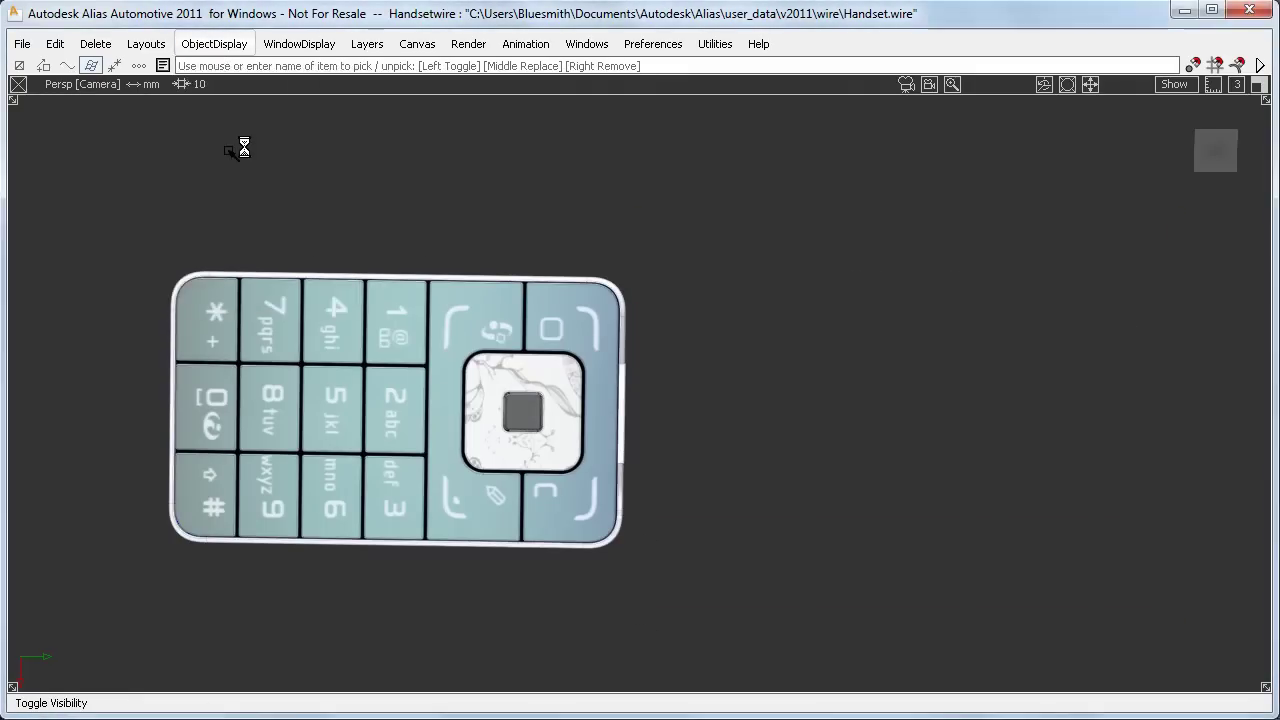
left_click(222, 46)
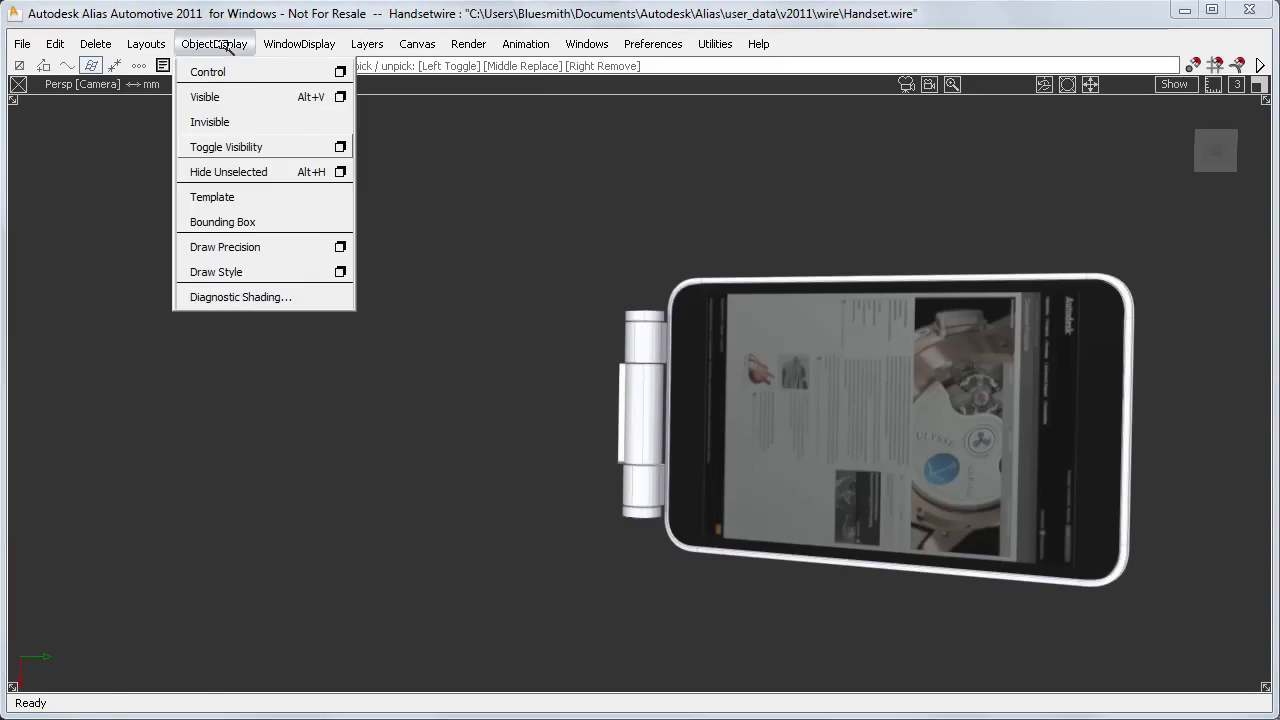
left_click(228, 146)
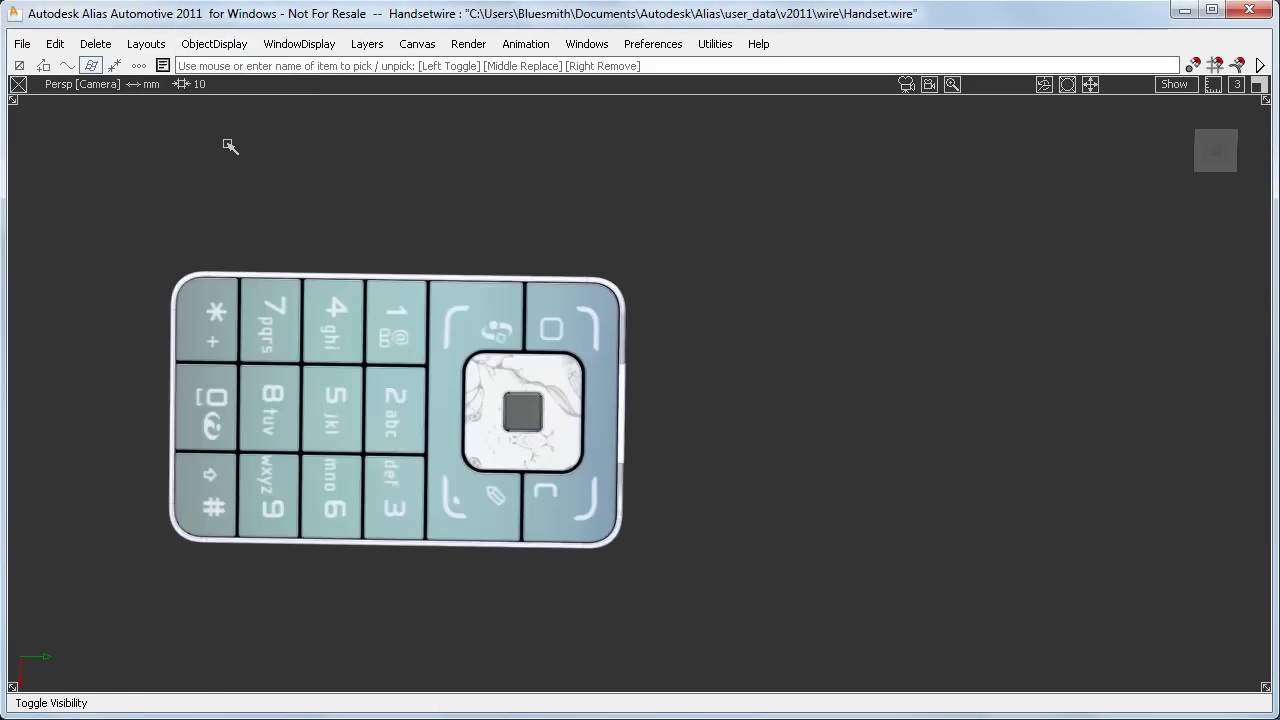
left_click(214, 44)
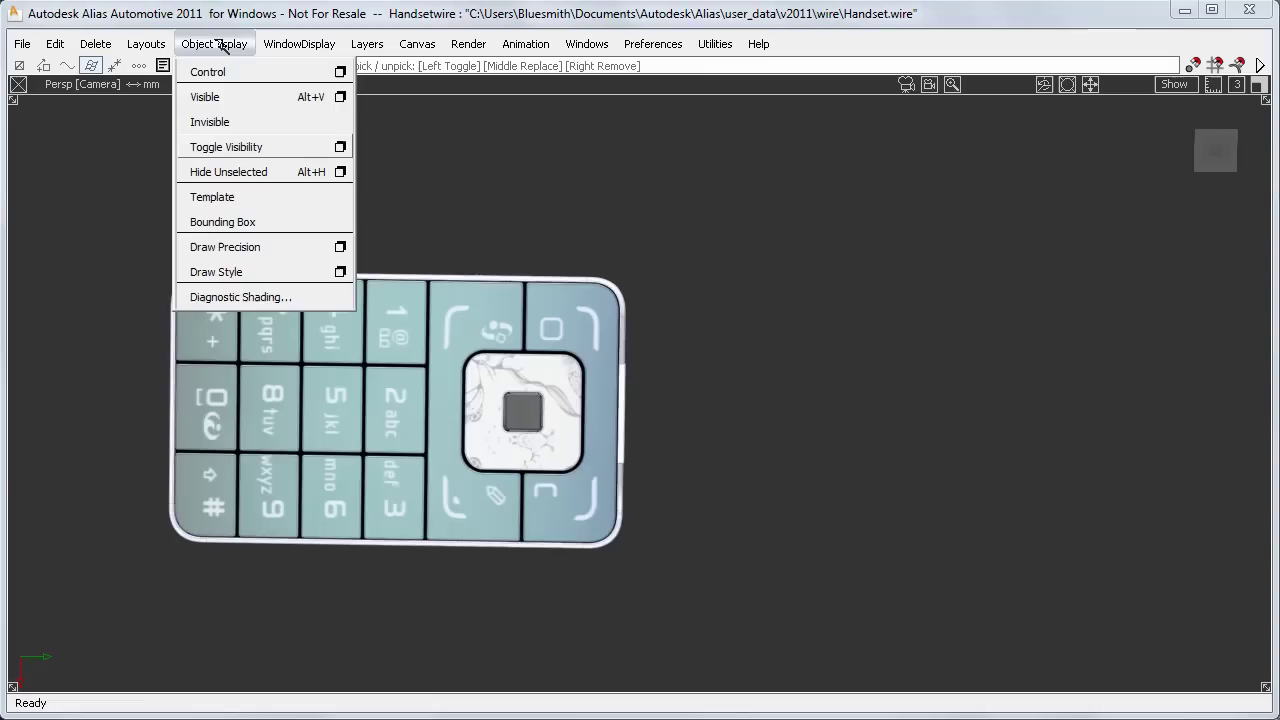
left_click(226, 96)
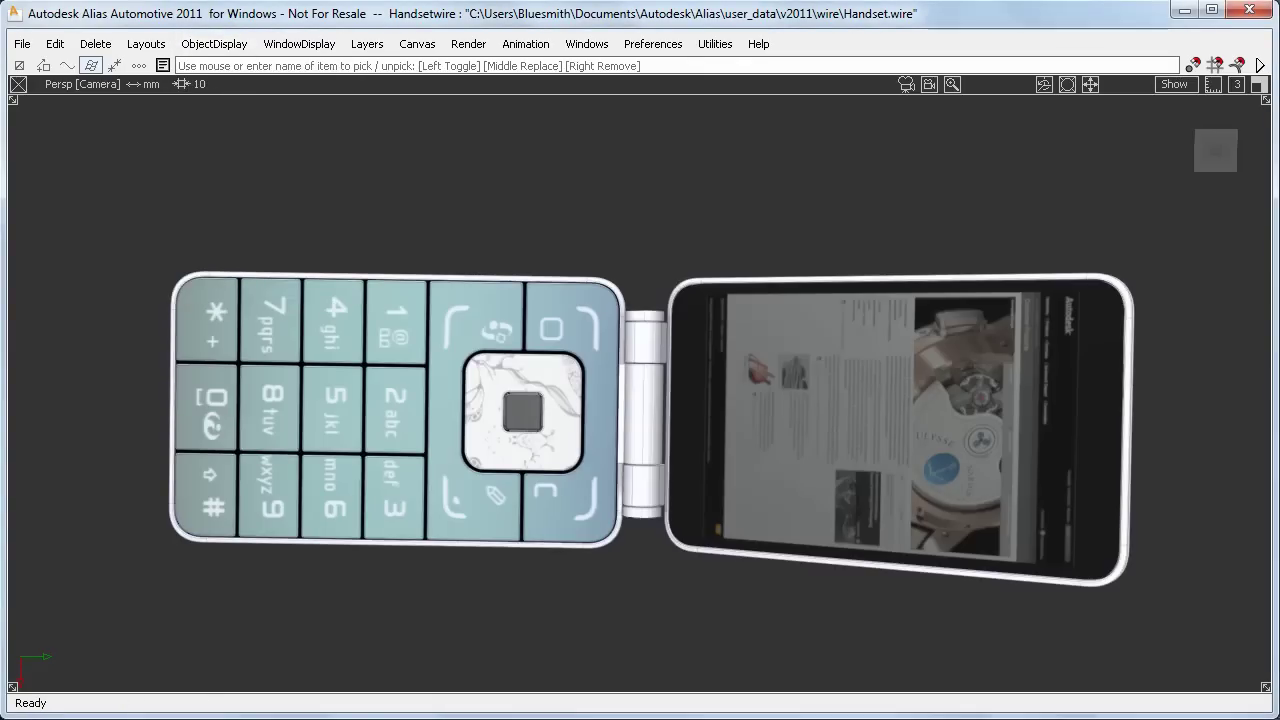
left_click_drag(640, 400, 760, 360, "alt+shift")
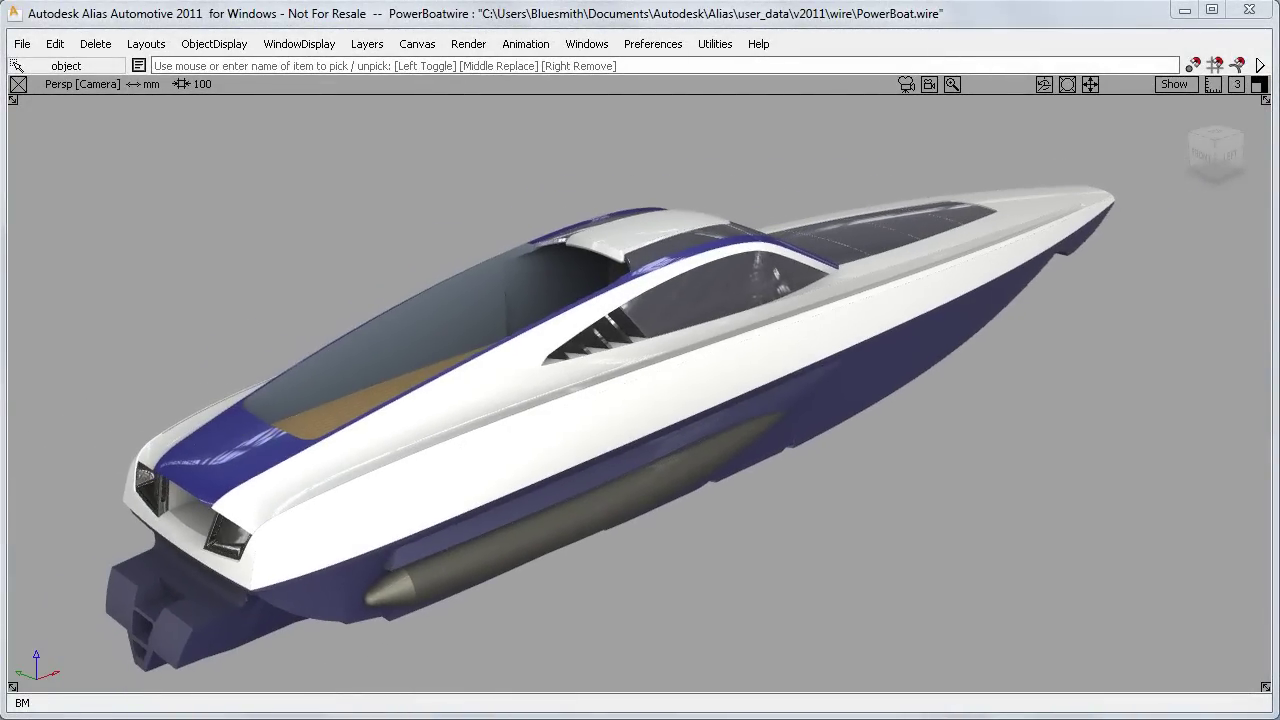
Step: Switch the powerboat model to the Top view and open the tool Palette
key("F5")
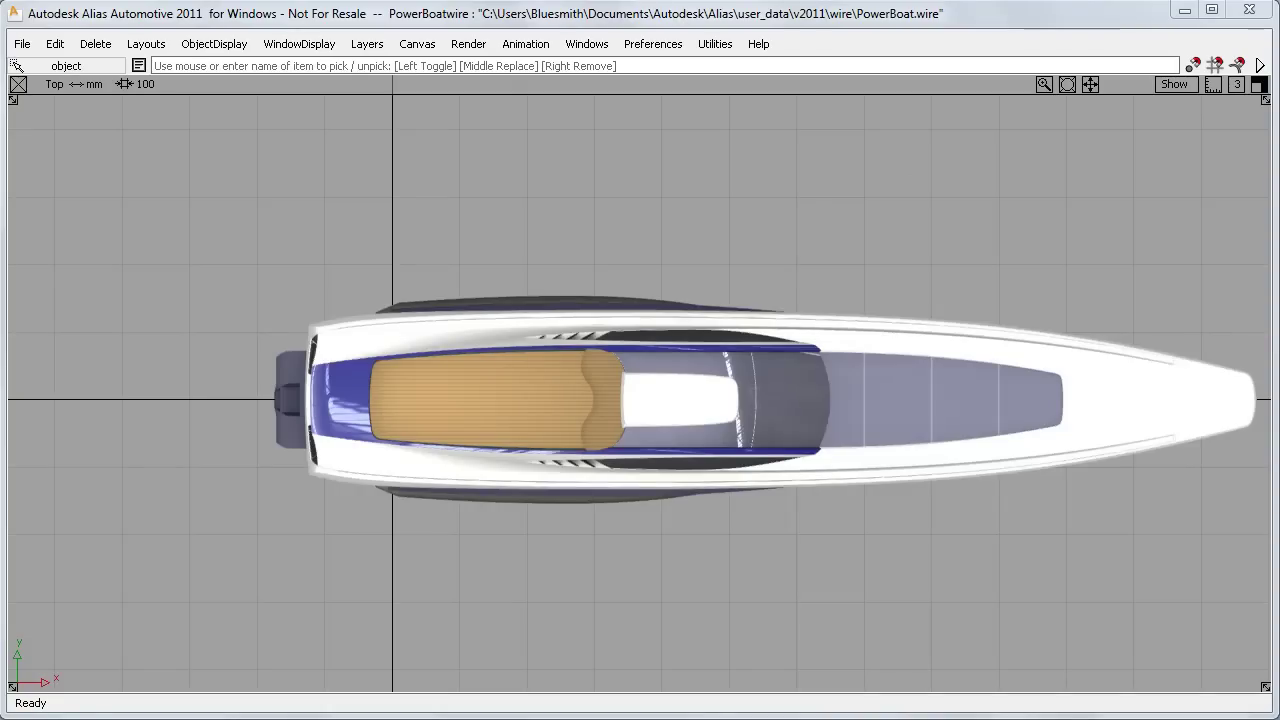
left_click(586, 44)
left_click(595, 73)
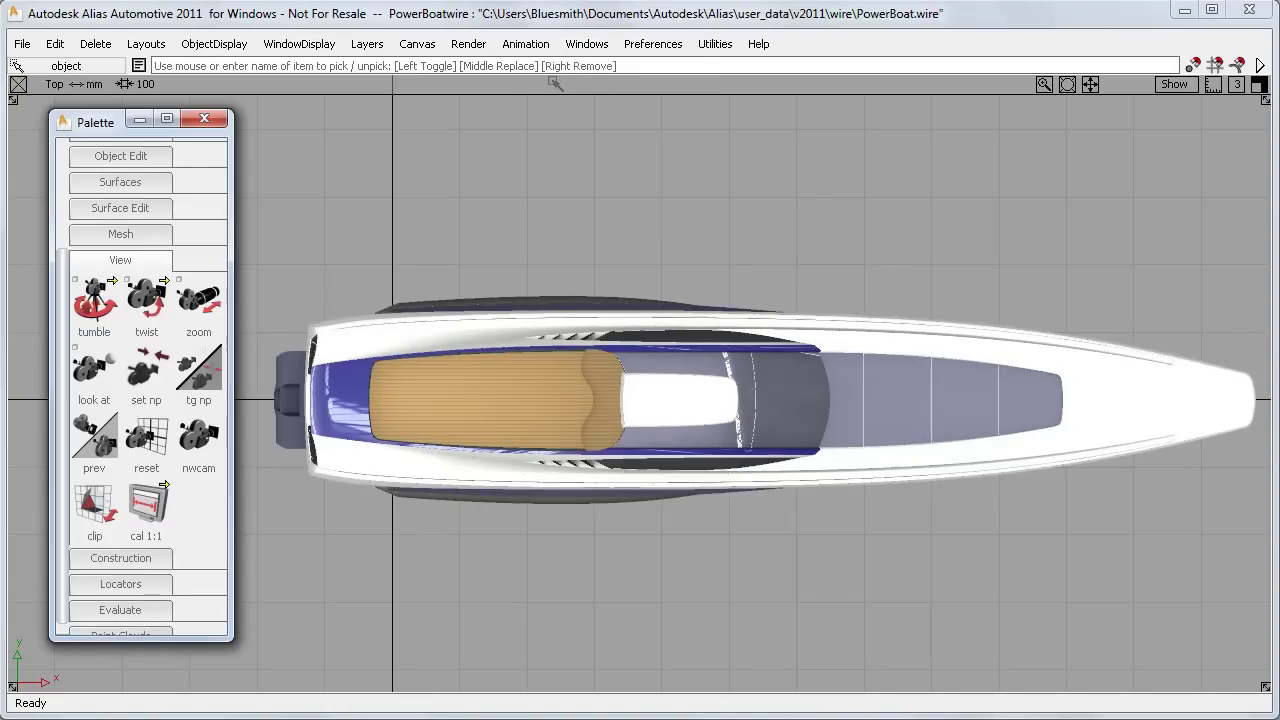
Step: Use the Dolly tool to box-zoom the Top view onto the boat's side vents, and zoom back out to the rear half
left_click_drag(100, 307, 253, 302)
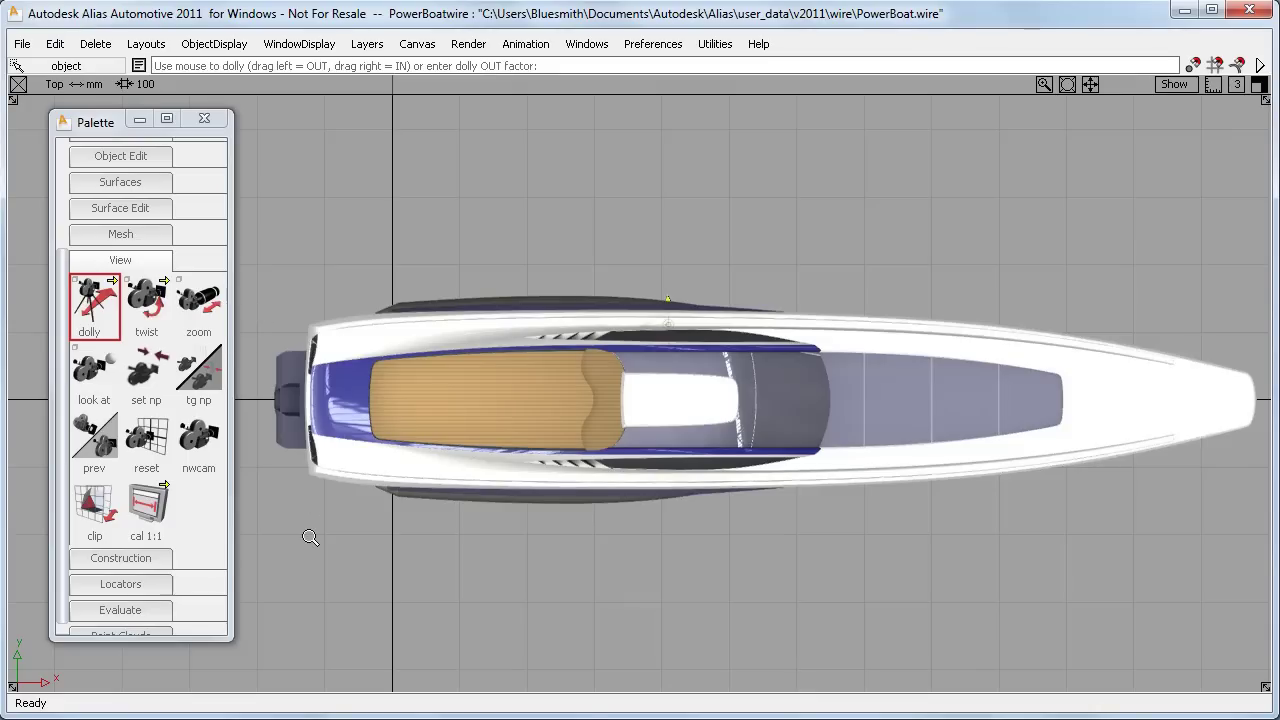
left_click_drag(314, 533, 805, 278)
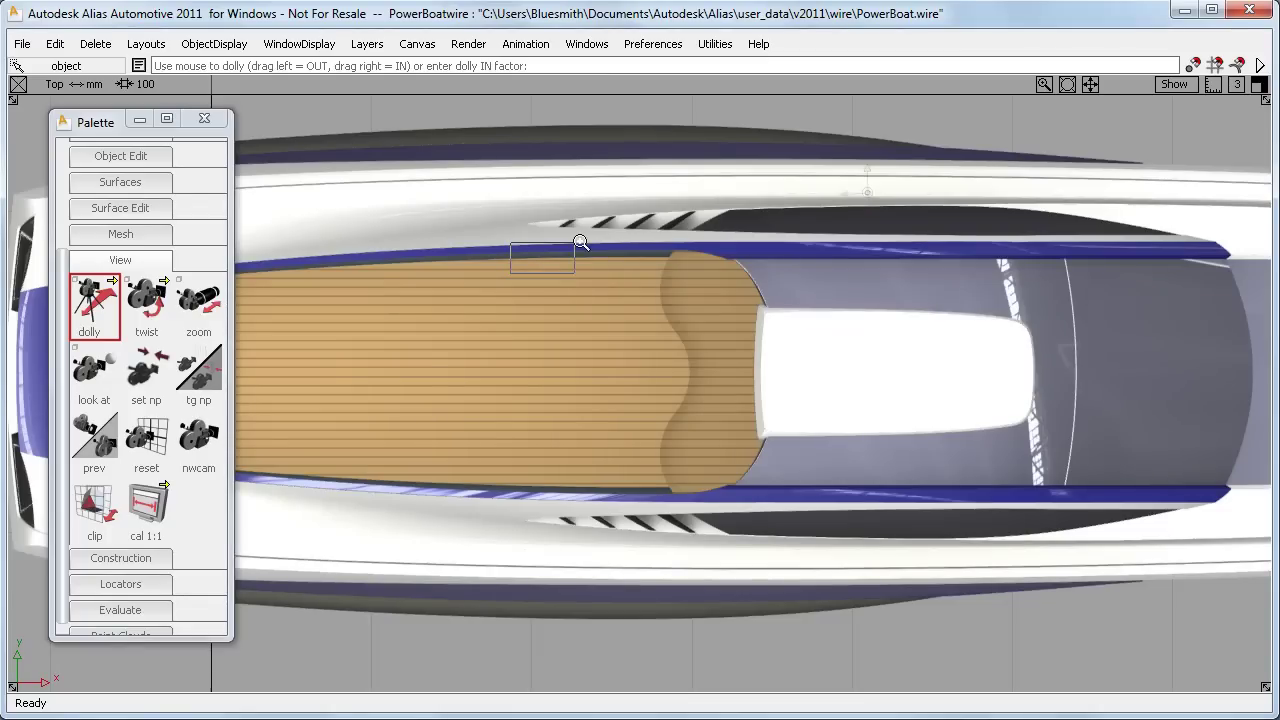
left_click_drag(650, 204, 755, 160)
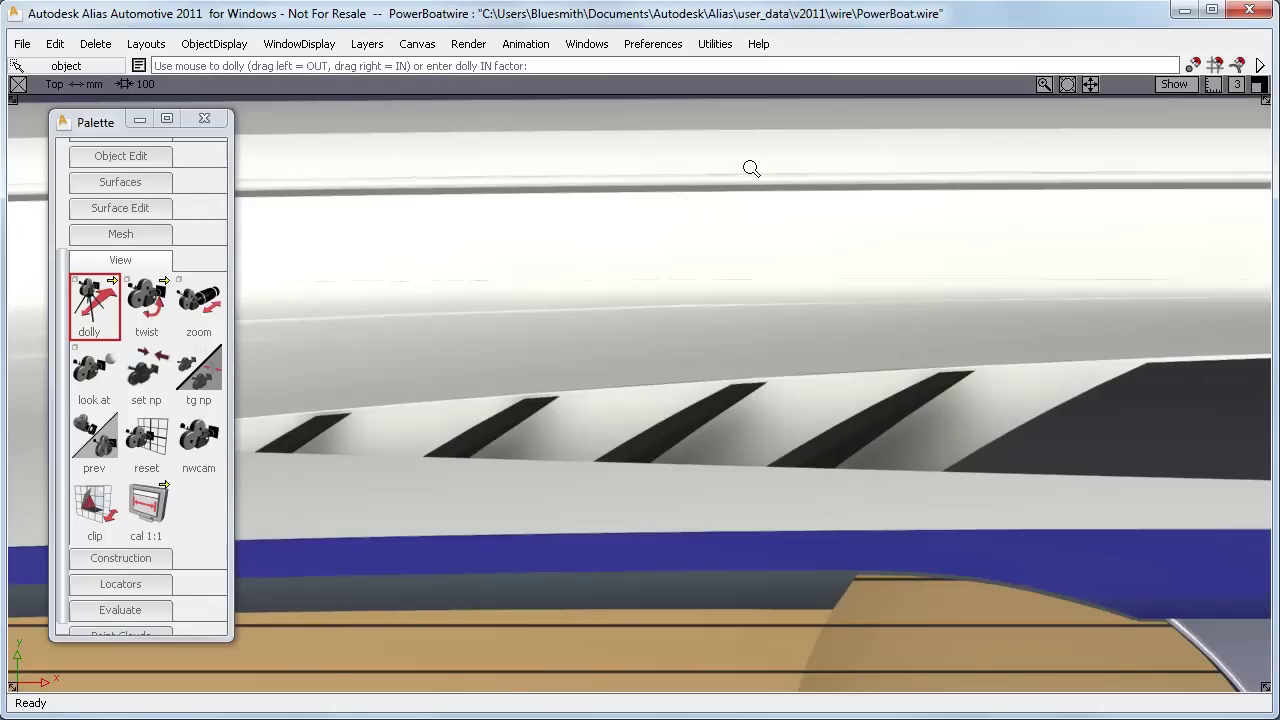
right_click_drag(923, 223, 481, 464, "alt+shift")
middle_click_drag(481, 464, 487, 397, "alt+shift")
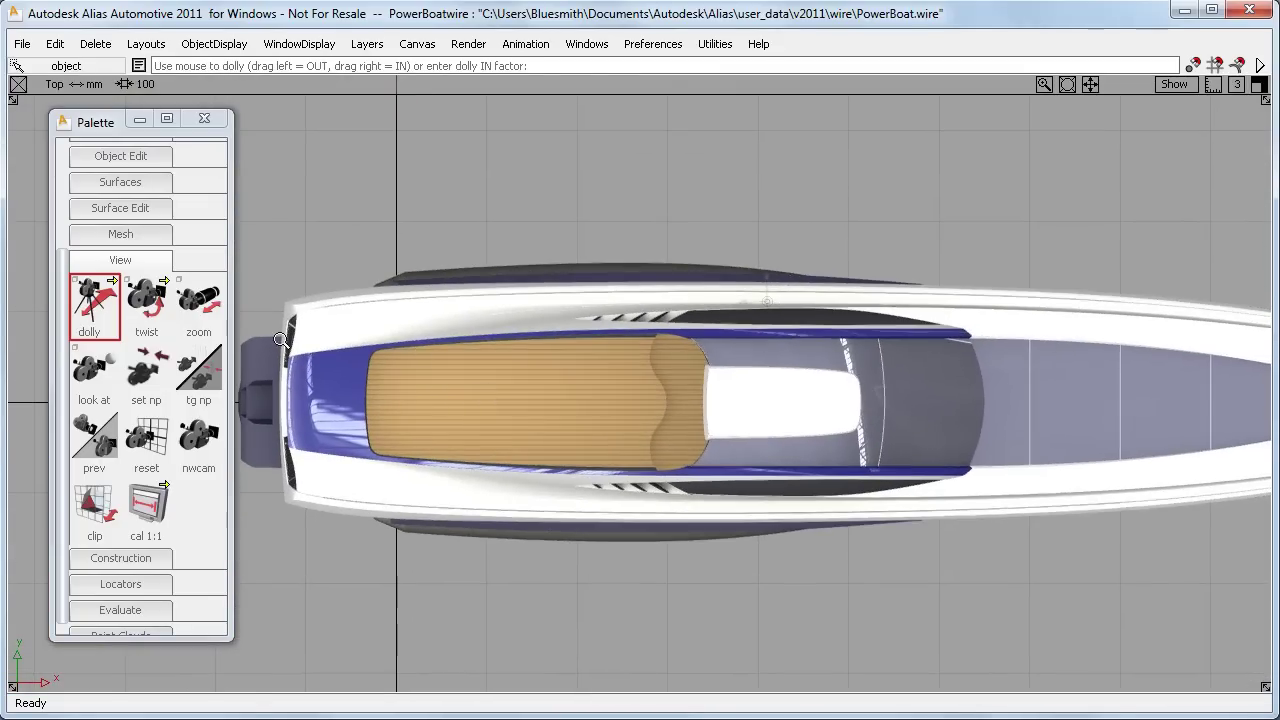
Step: Stretch the Top view with non-proportional scaling to compress the boat lengthwise, and return it to proportional display
left_click(141, 381)
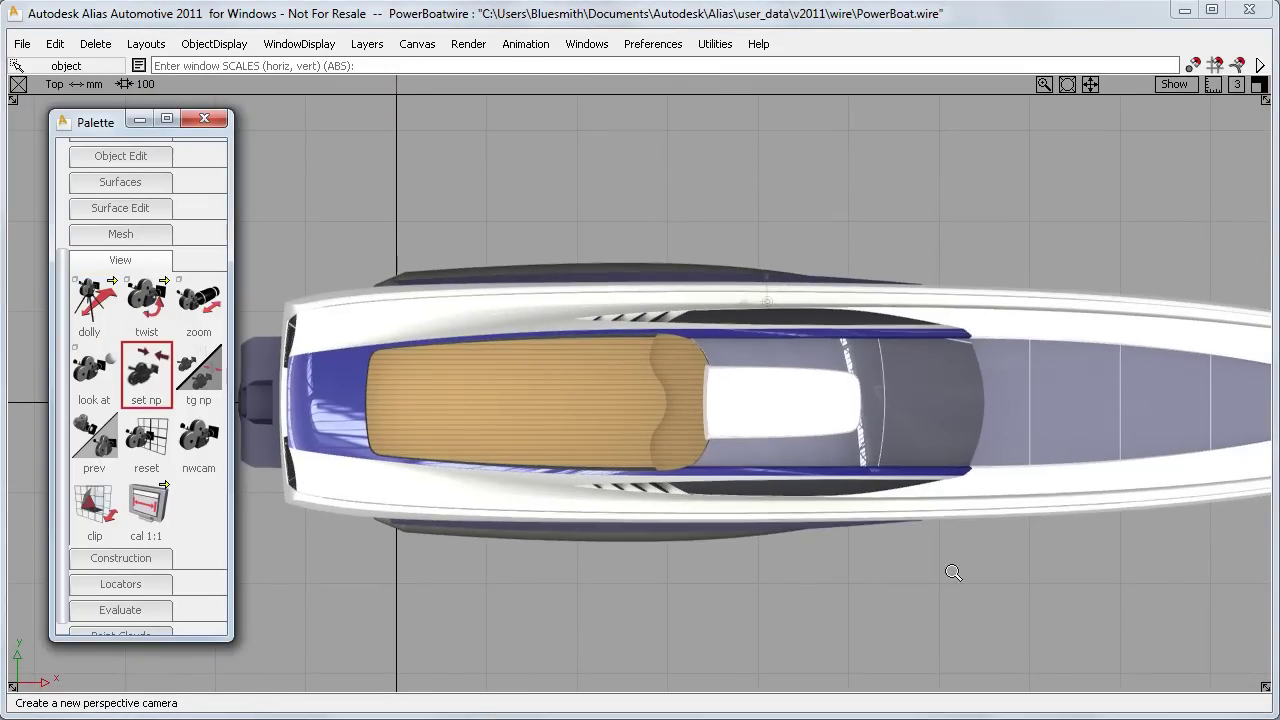
middle_click_drag(1170, 590, 275, 617)
right_click_drag(382, 618, 421, 456, "alt+shift")
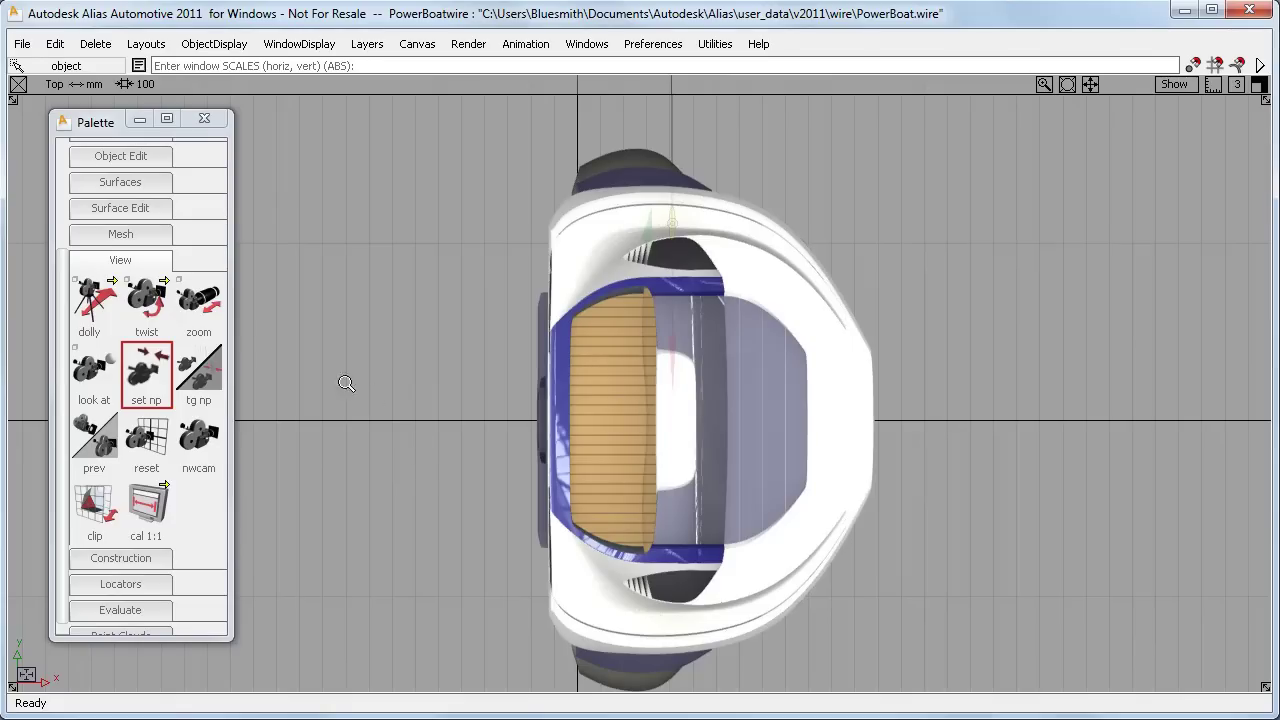
left_click(197, 367)
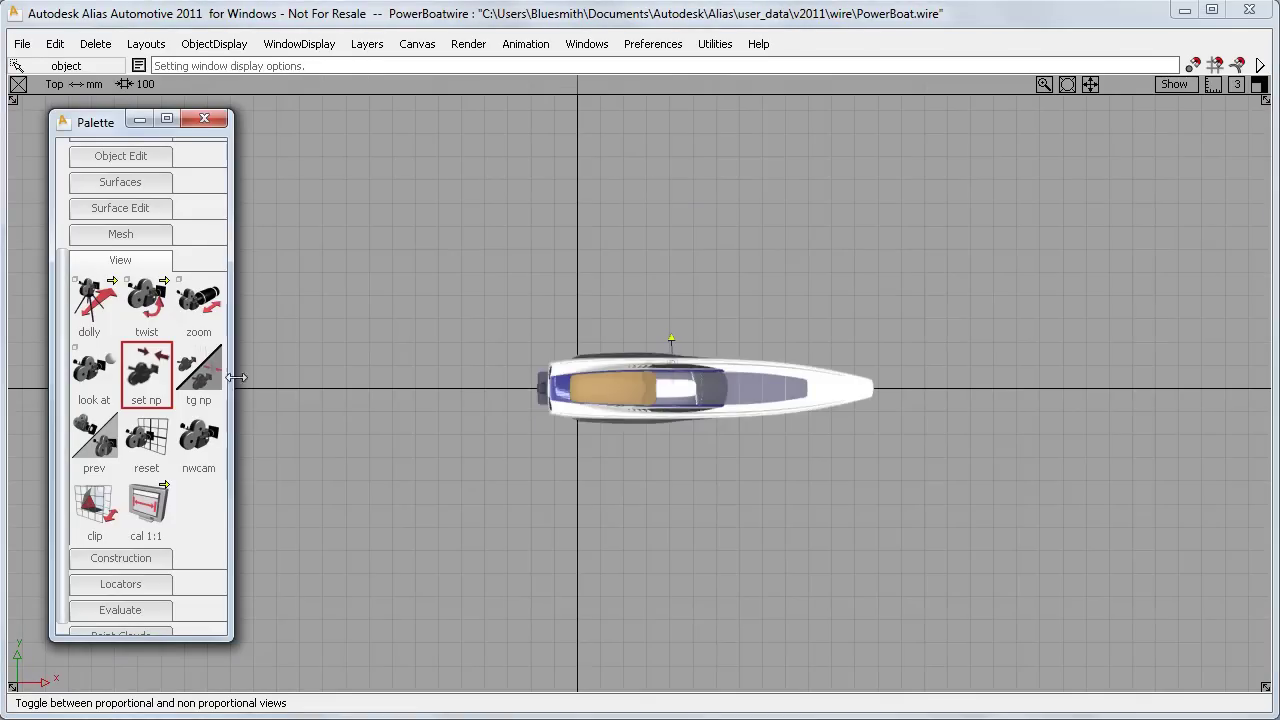
right_click_drag(580, 536, 800, 388, "alt+shift")
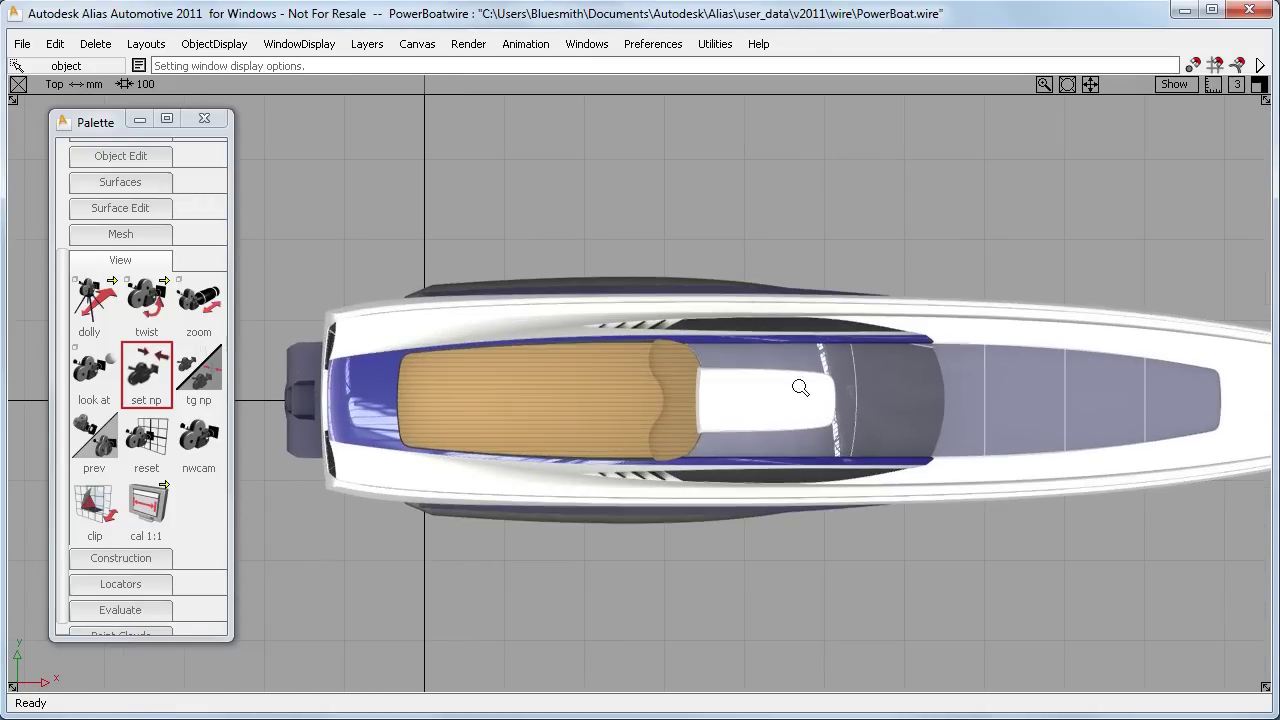
Step: Enable the non proportional scaling box in the Viewing section of the General Preferences
left_click(660, 44)
left_click(766, 146)
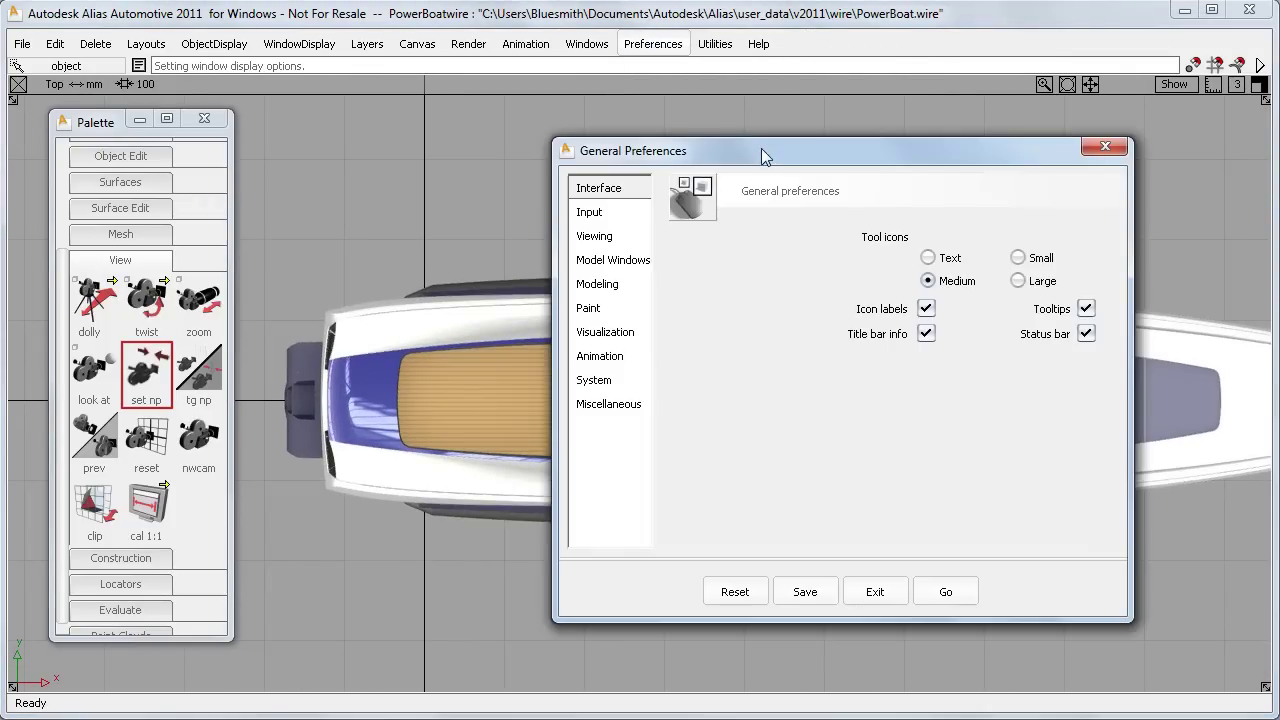
left_click(600, 238)
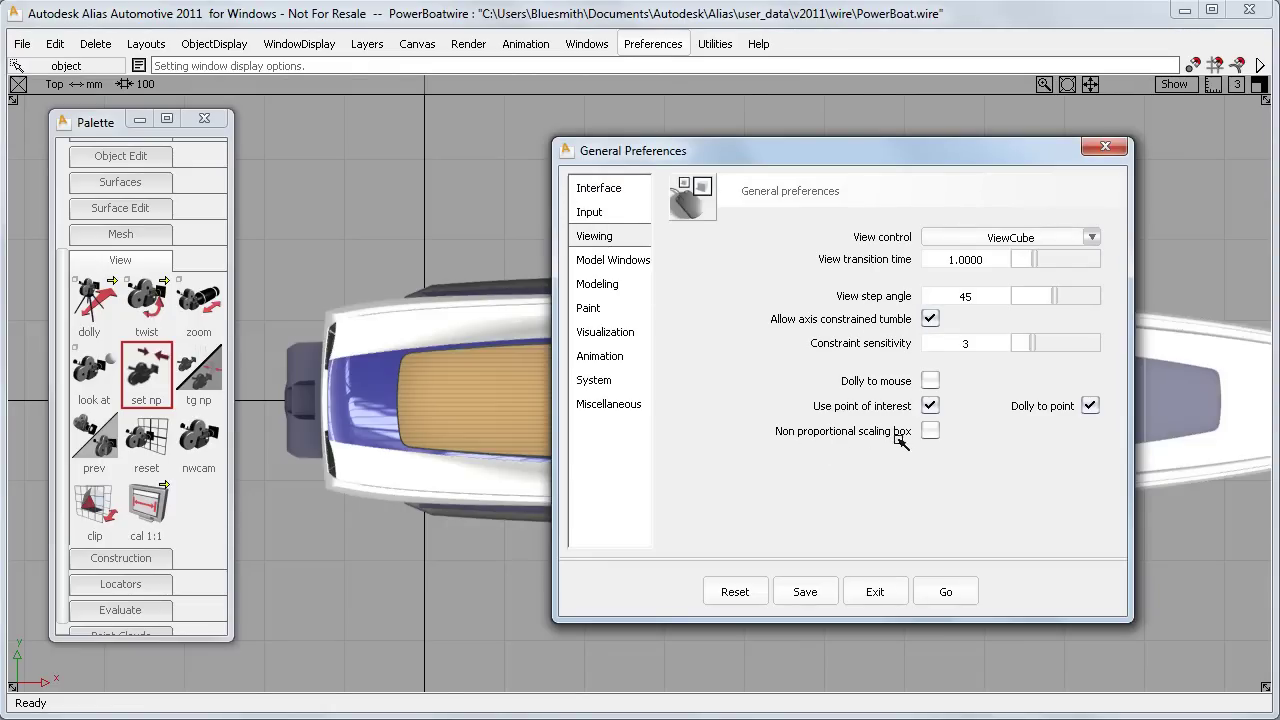
left_click(946, 592)
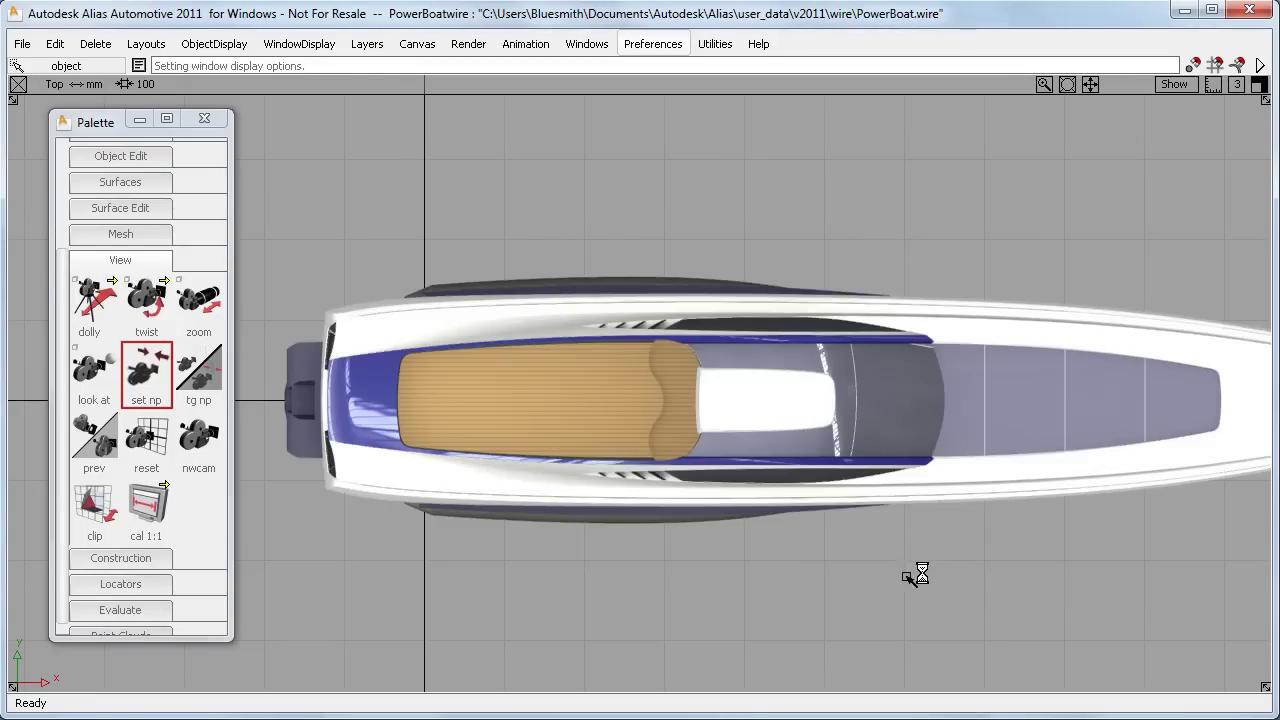
Step: Box-scale the Top view non-proportionally onto the blue trim beside the cabin and center the trim
left_click(152, 380)
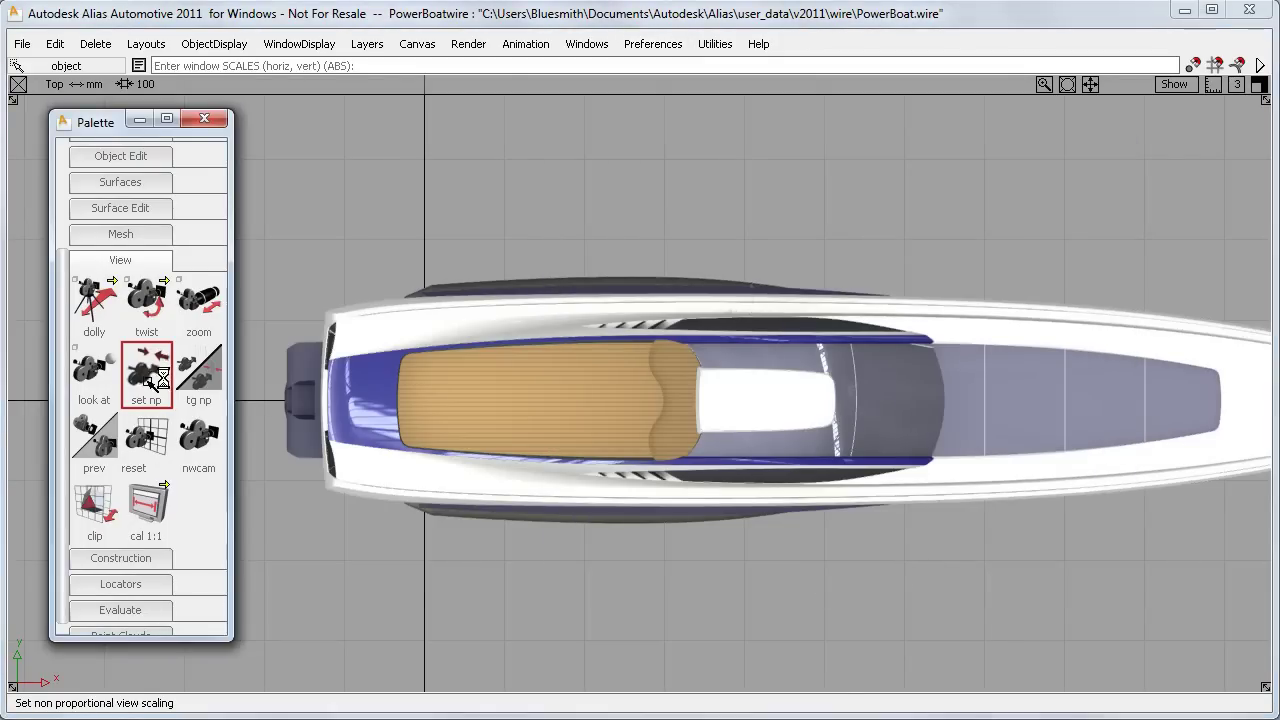
left_click_drag(642, 480, 808, 465)
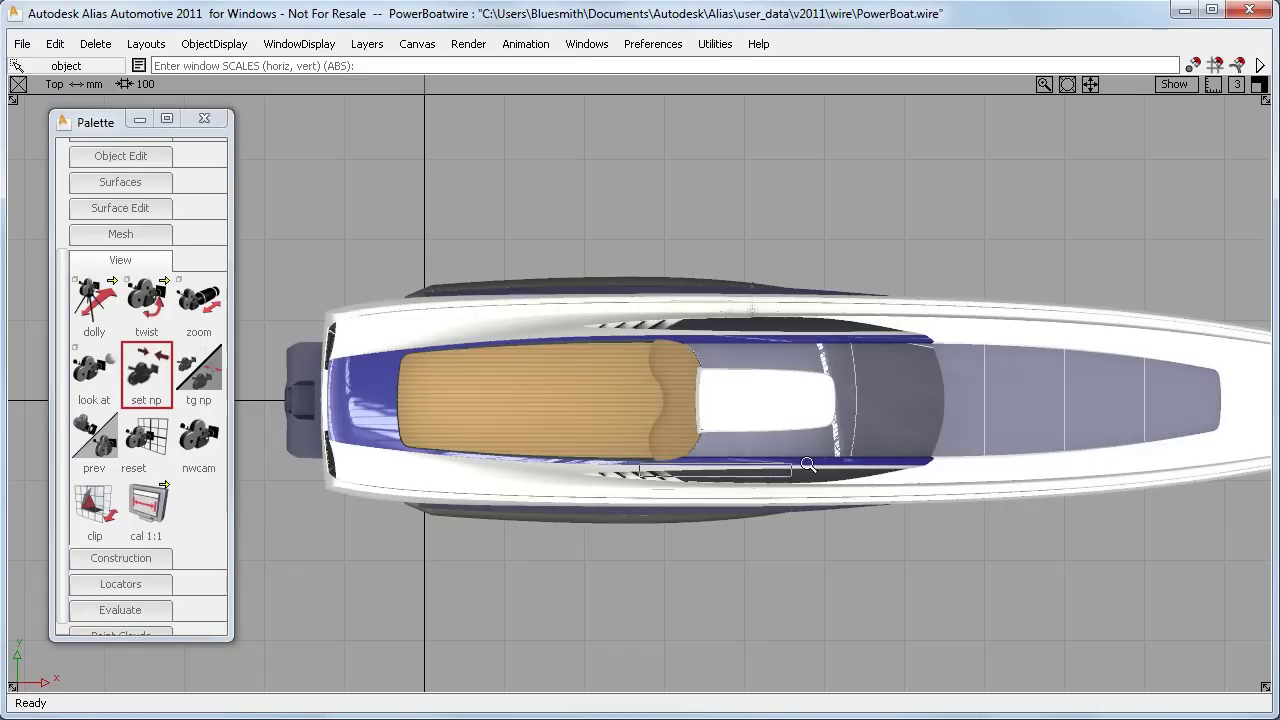
left_click_drag(950, 447, 947, 447)
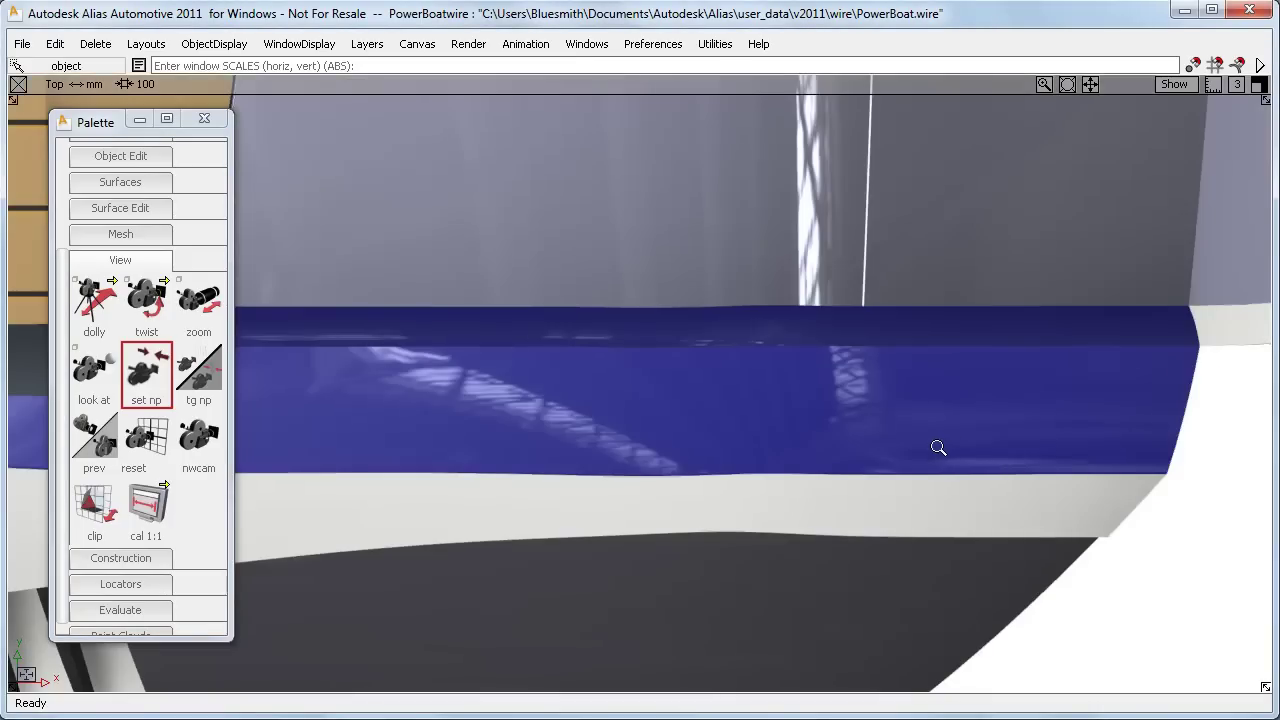
middle_click_drag(886, 442, 917, 440, "alt+shift")
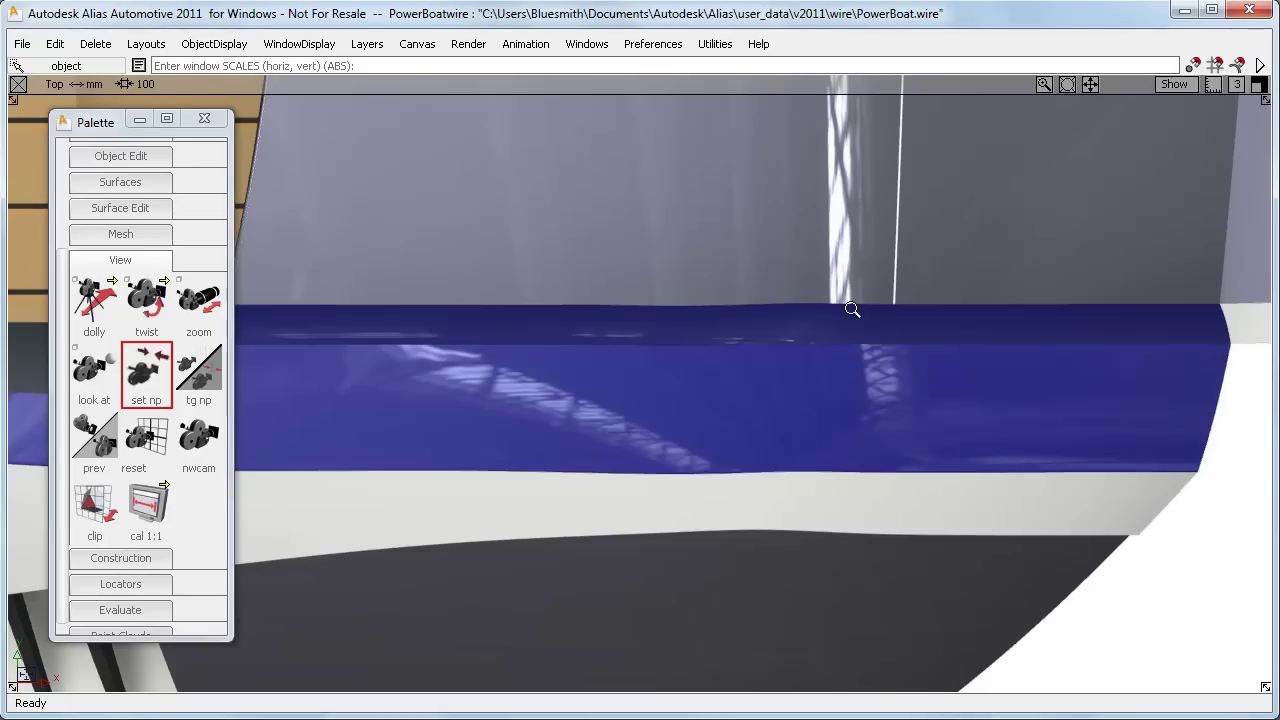
middle_click_drag(497, 376, 583, 380, "alt+shift")
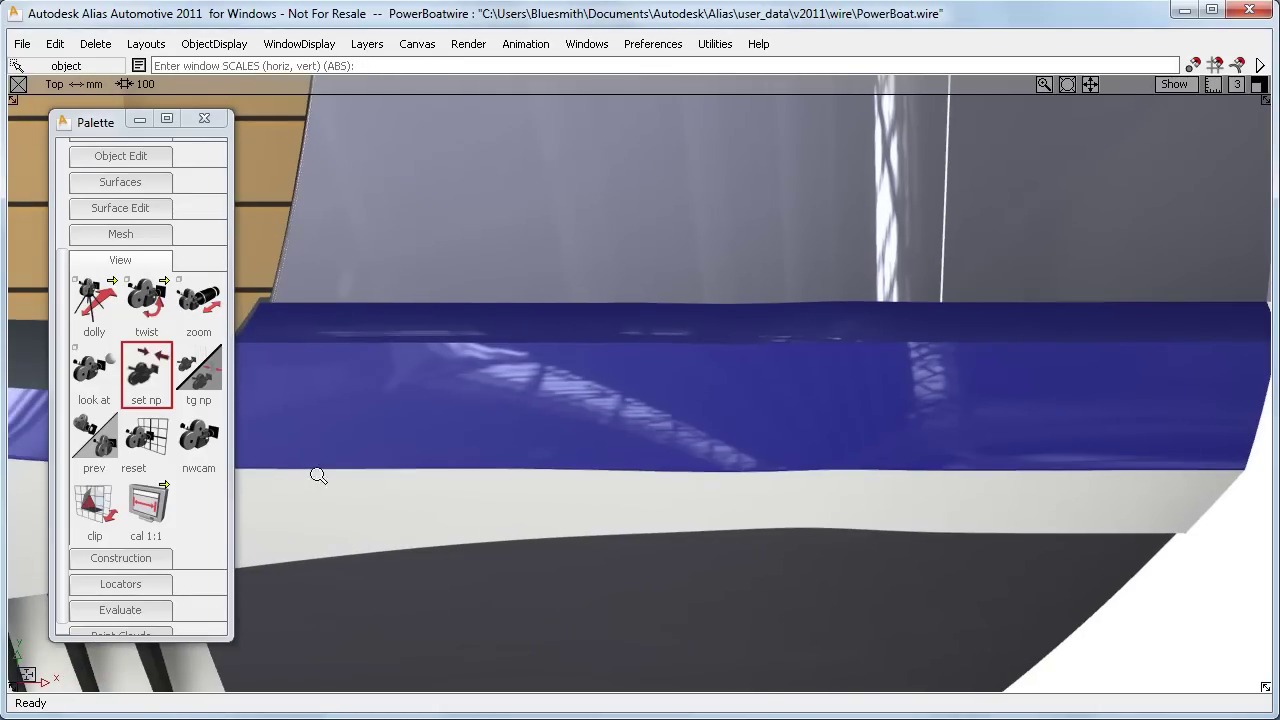
Step: Examine the blue trim's edge at a stronger non-proportional scale, and restore the Top view to proportional display
left_click_drag(450, 443, 1231, 289)
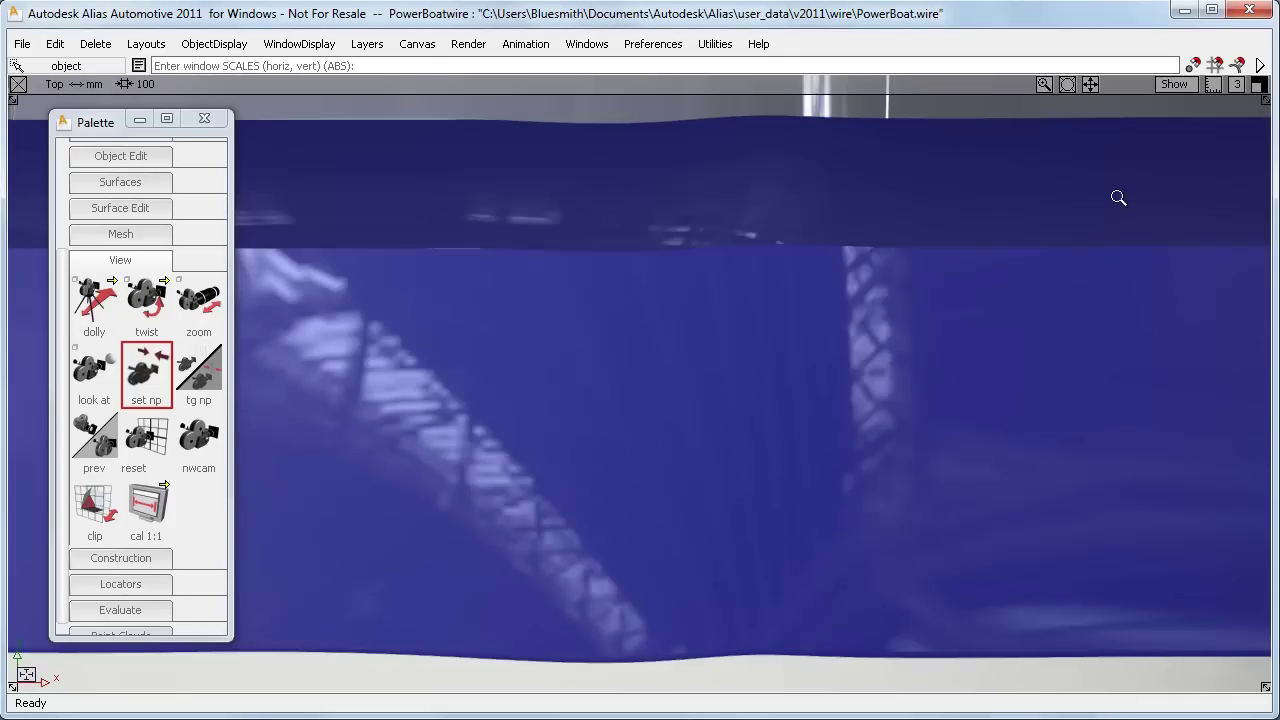
right_click_drag(1103, 203, 1066, 217, "alt+shift")
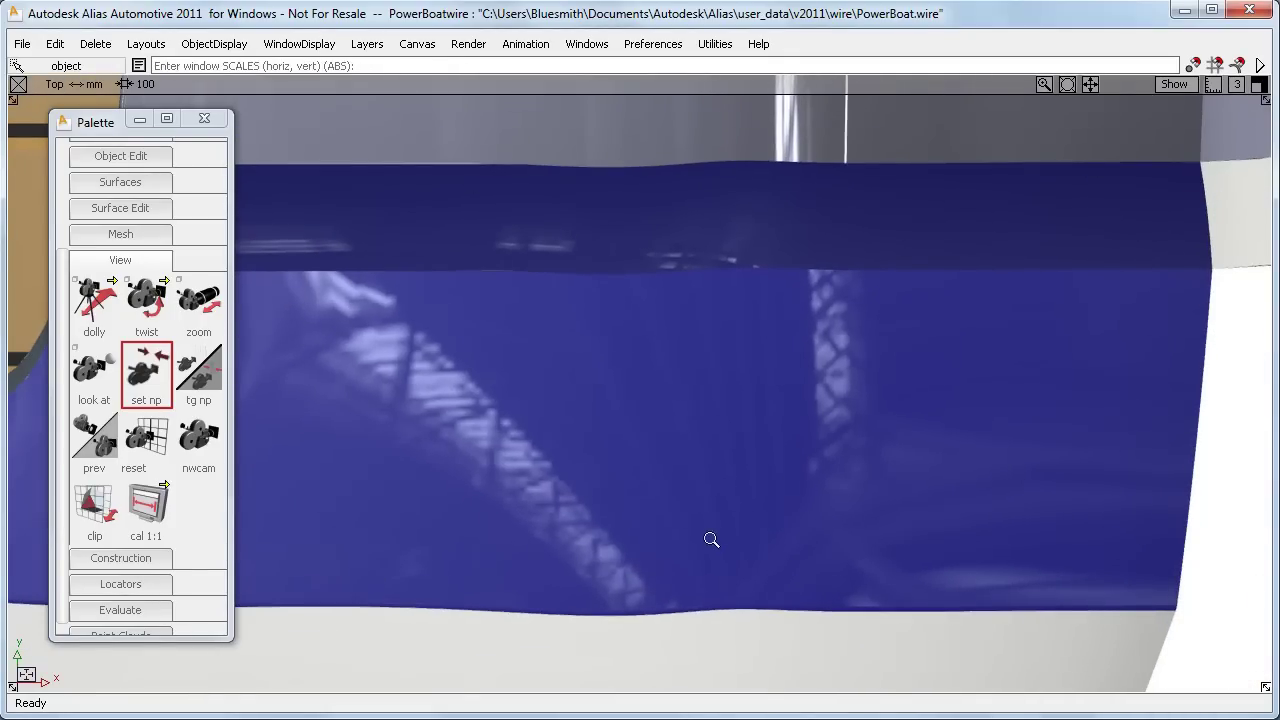
right_click_drag(926, 417, 449, 606, "alt+shift")
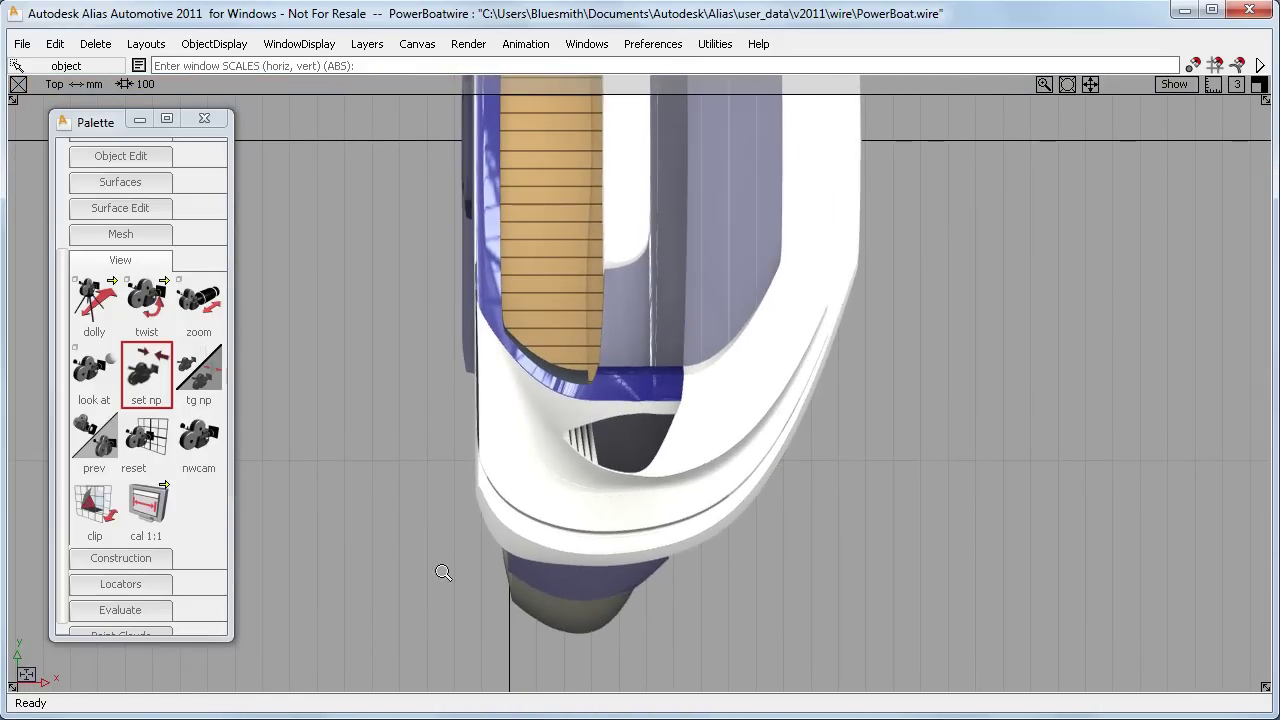
left_click(198, 370)
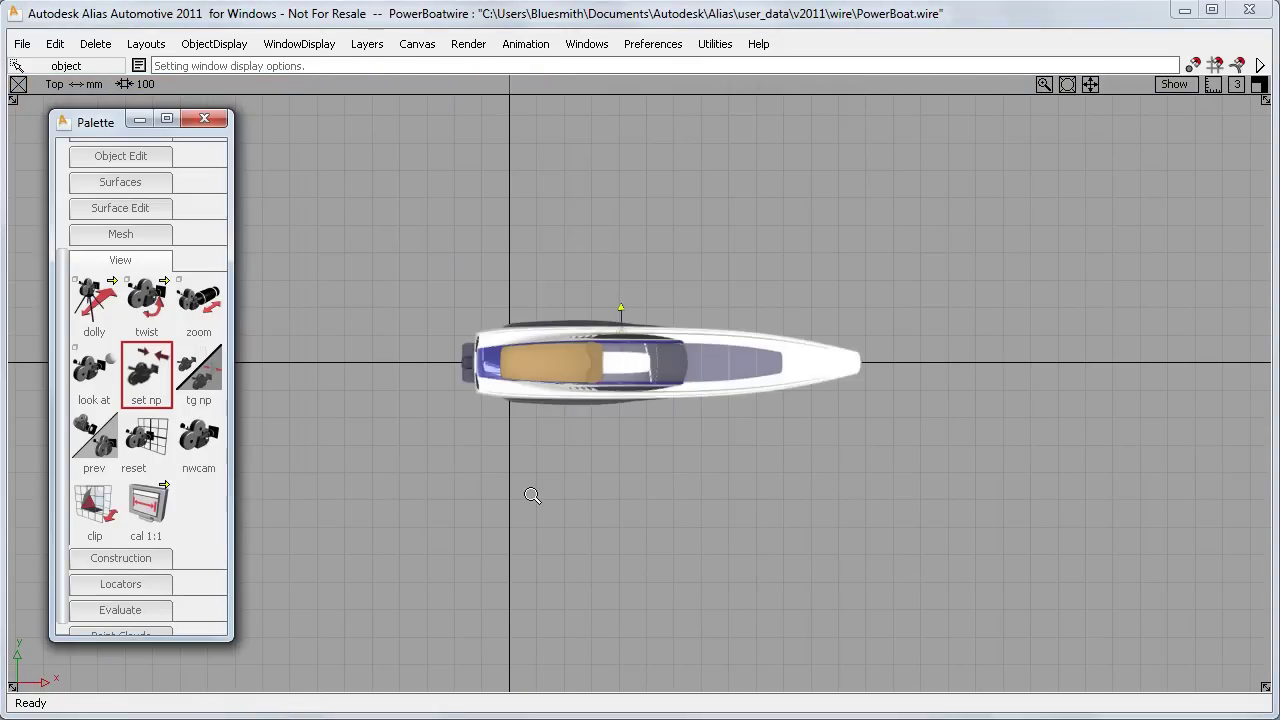
right_click_drag(601, 476, 968, 408, "alt+shift")
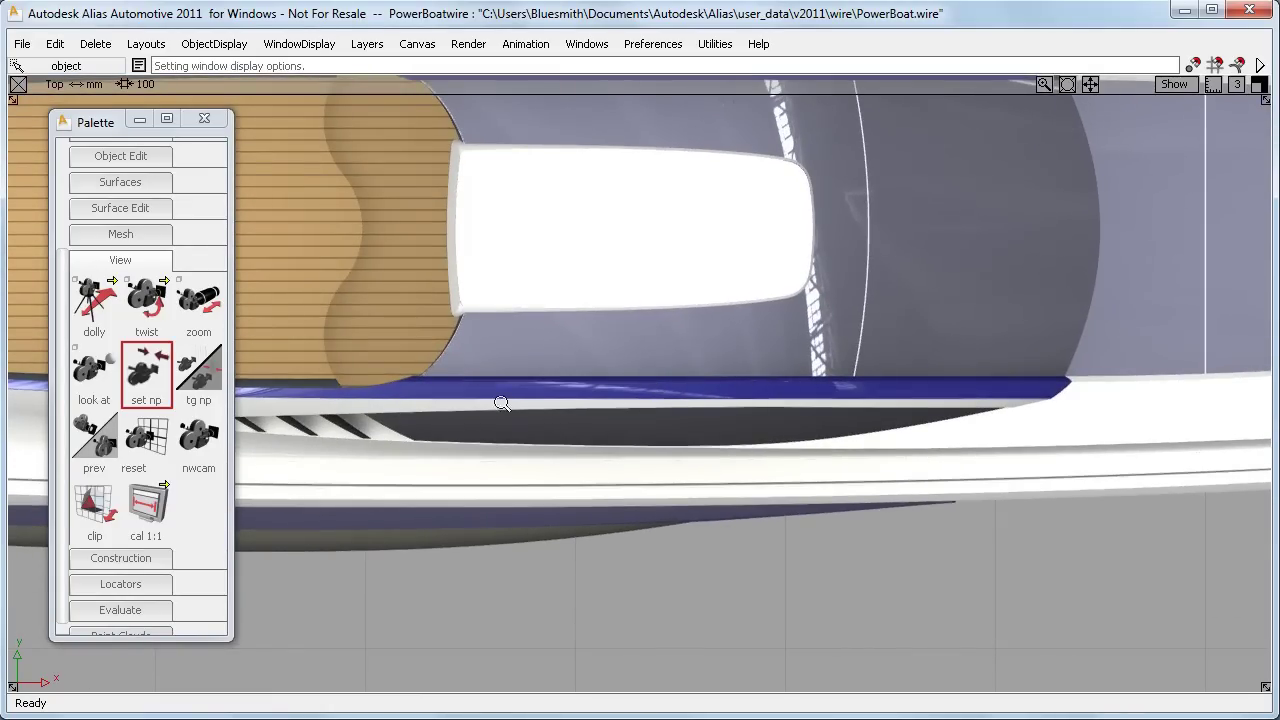
Step: Close the Palette and switch to the perspective view with the viewing controls displayed
left_click(204, 118)
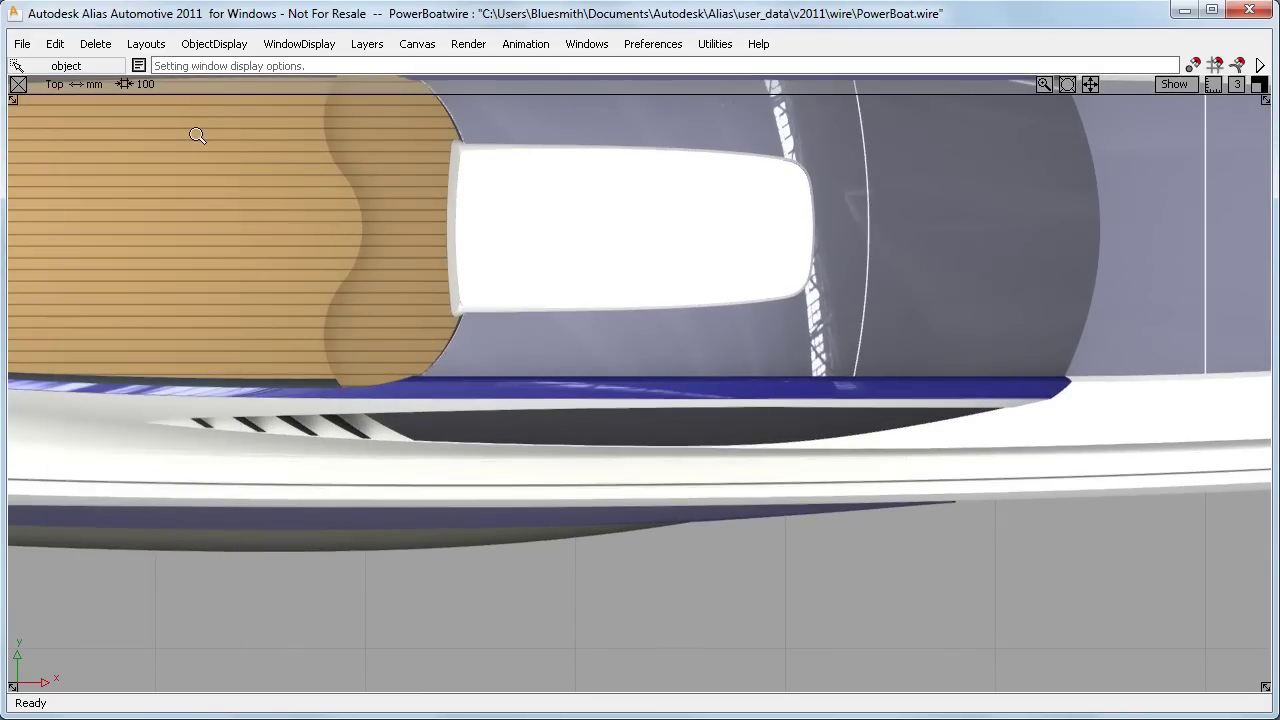
key("F8")
key("alt+shift")
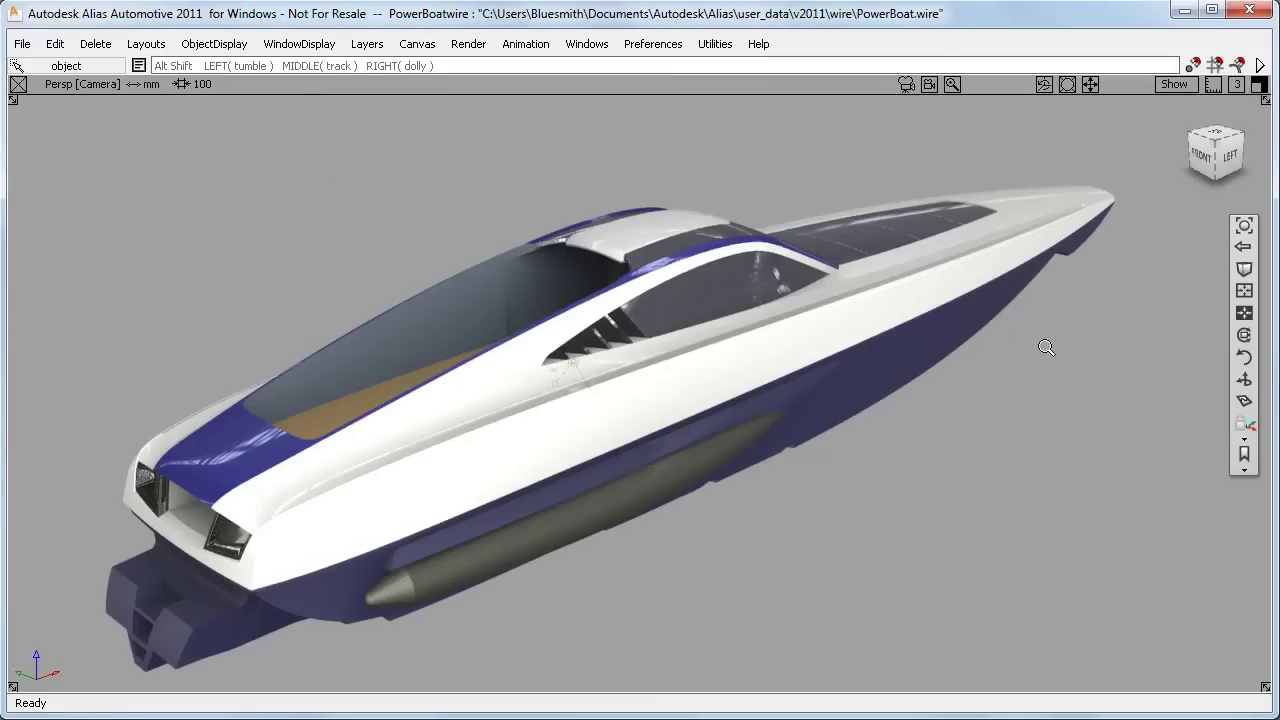
left_click(1244, 292)
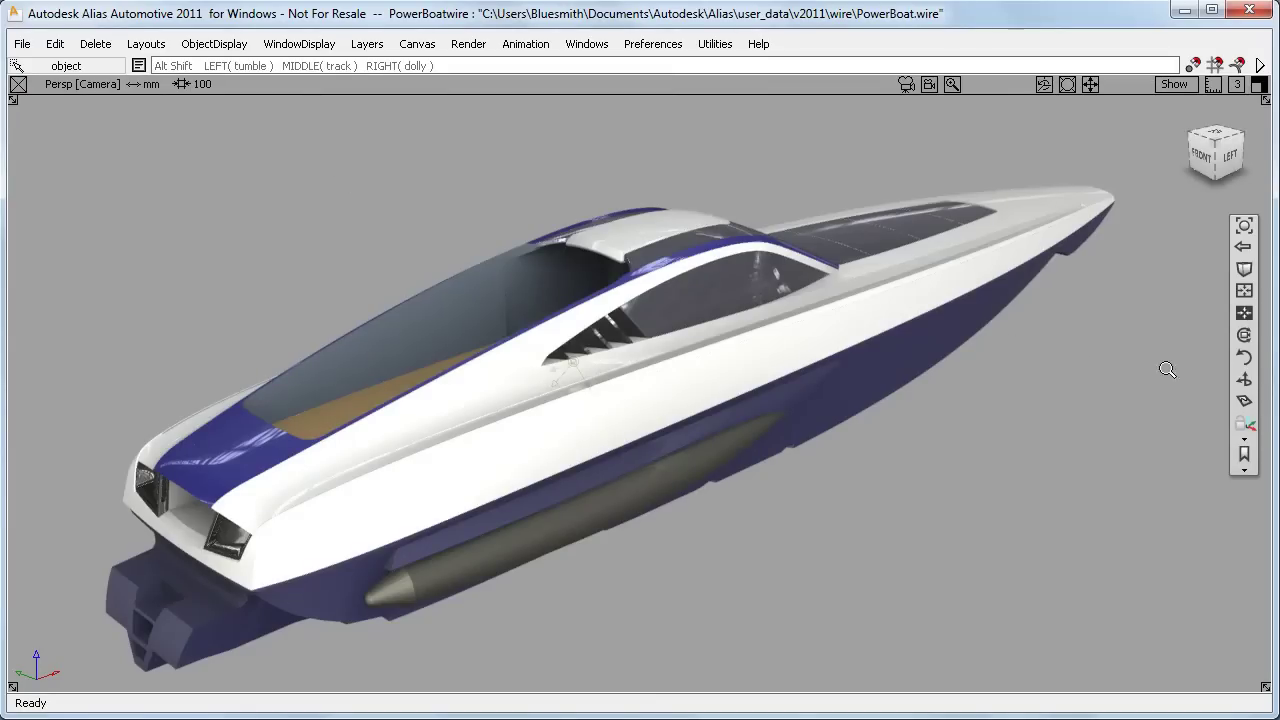
left_click(1245, 270)
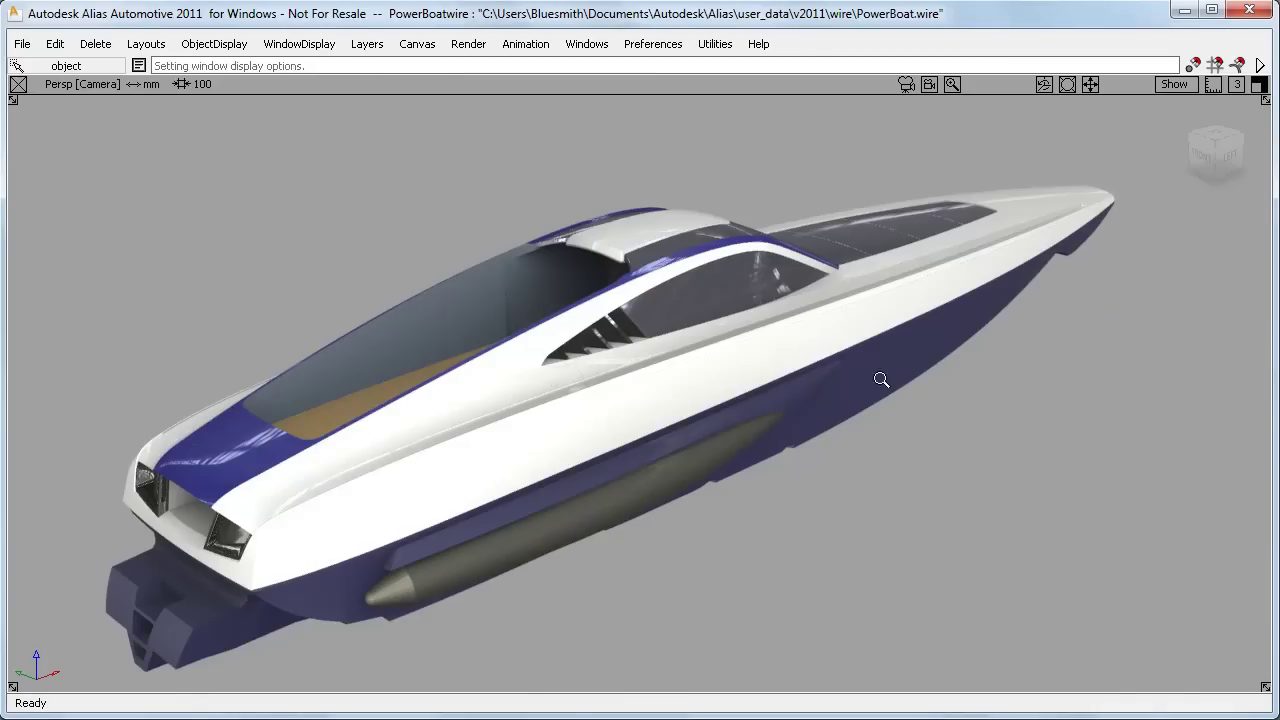
Step: Frame the boat's side in the perspective view and compress it lengthwise with non-proportional view scaling
left_click(791, 346, "alt+shift")
left_click_drag(950, 344, 789, 444, "alt+shift")
middle_click_drag(733, 444, 670, 530, "alt+shift")
left_click_drag(688, 532, 626, 566, "alt+shift")
right_click_drag(626, 566, 662, 545, "alt+shift")
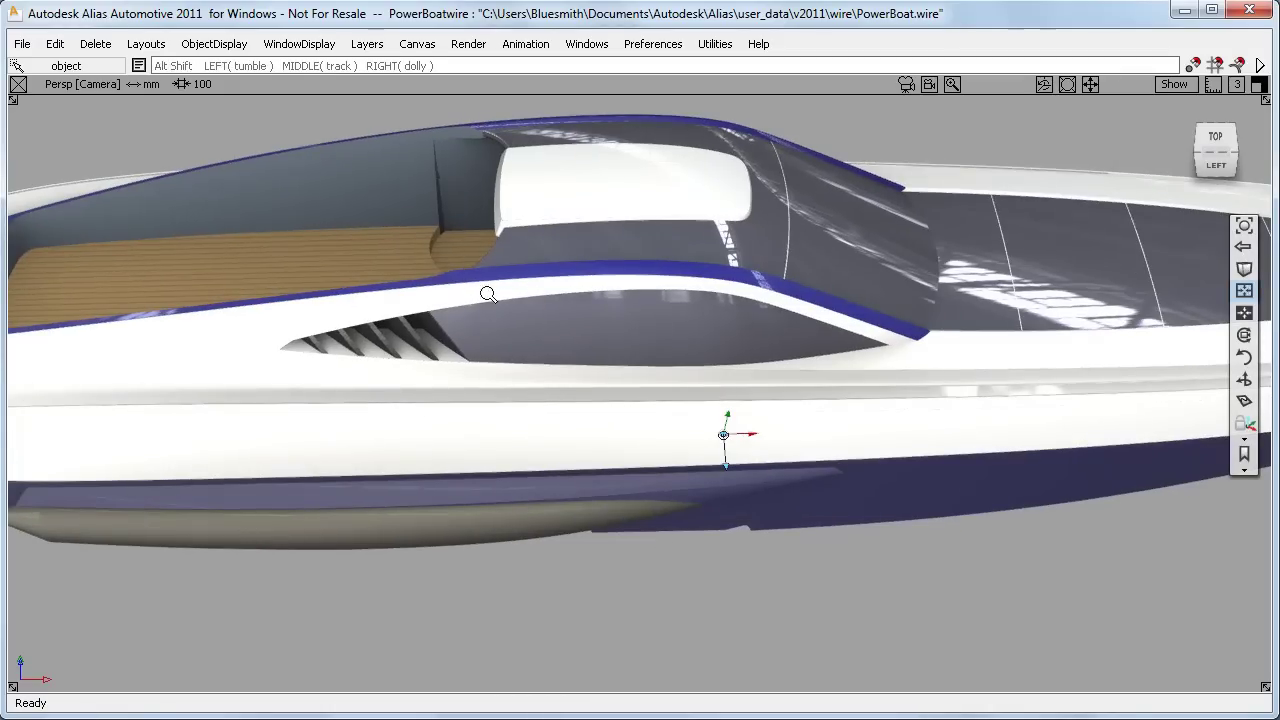
left_click_drag(648, 277, 831, 260)
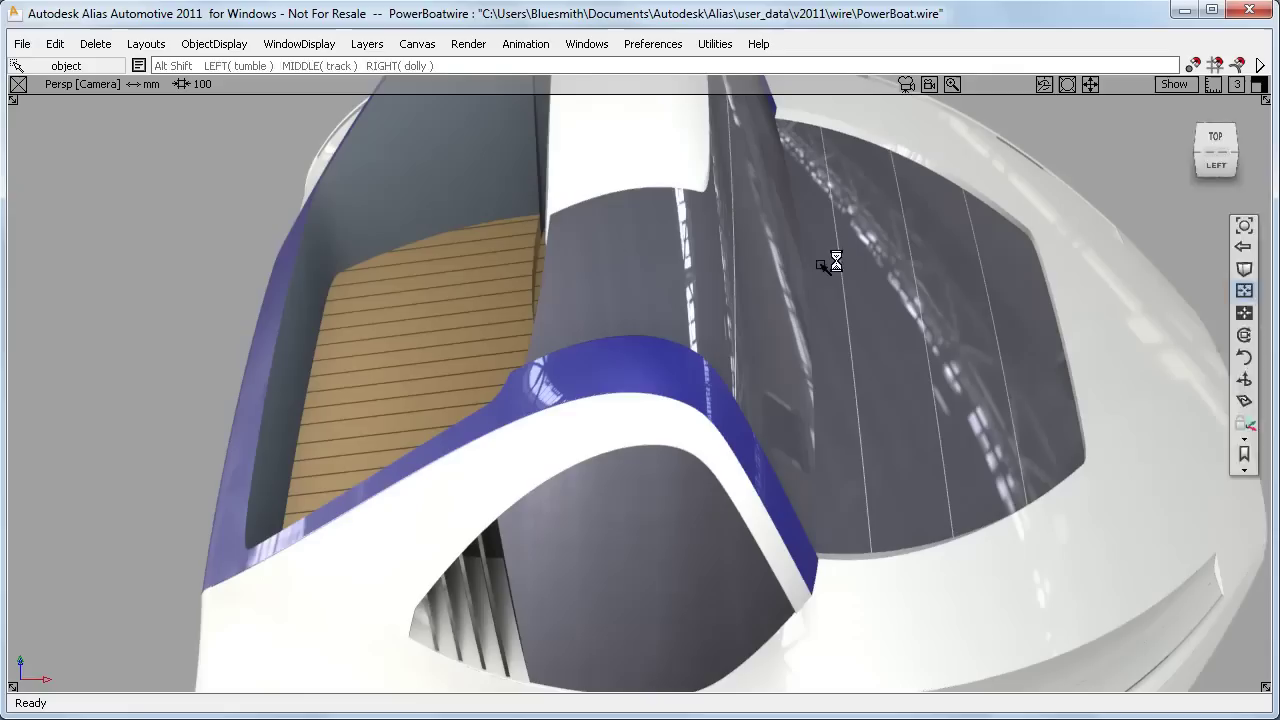
right_click_drag(792, 294, 752, 318, "alt+shift")
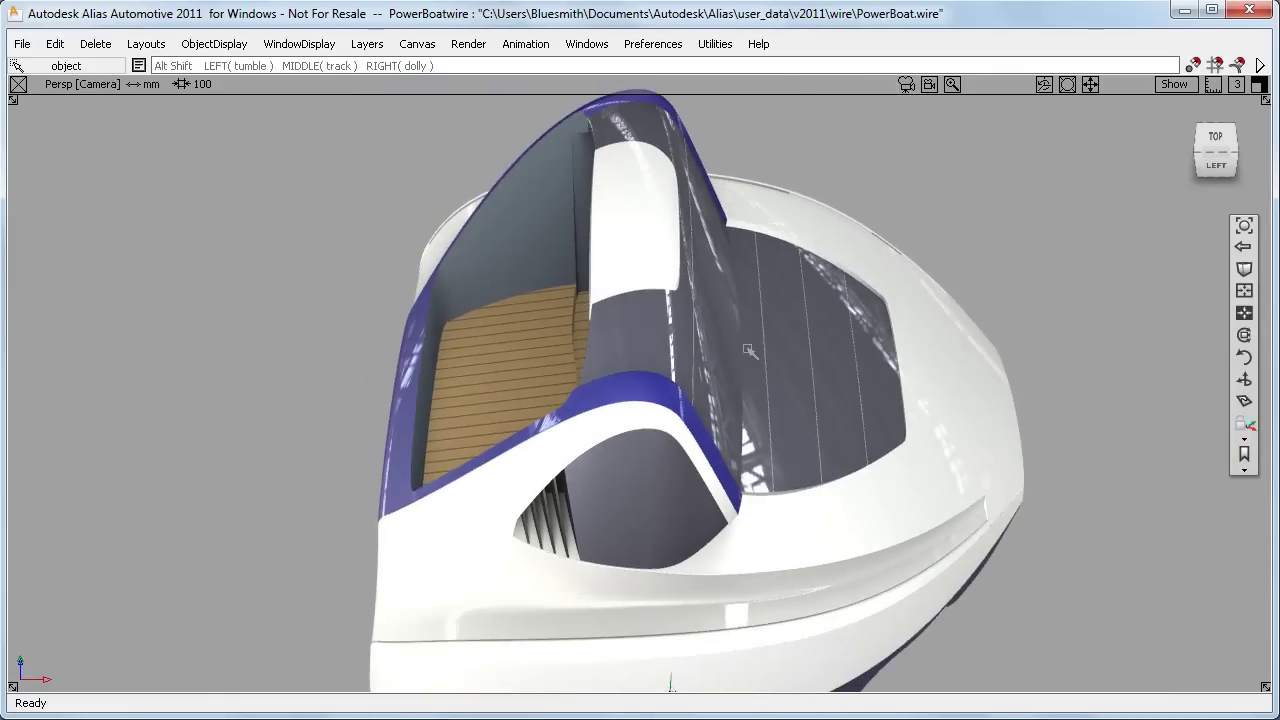
Step: Orbit the compressed boat from the raised angle down to a near-level left side view around the cabin window
left_click_drag(752, 318, 726, 474, "alt+shift")
right_click_drag(762, 440, 742, 451, "alt+shift")
left_click_drag(742, 452, 689, 326, "alt+shift")
middle_click_drag(689, 326, 682, 290, "alt+shift")
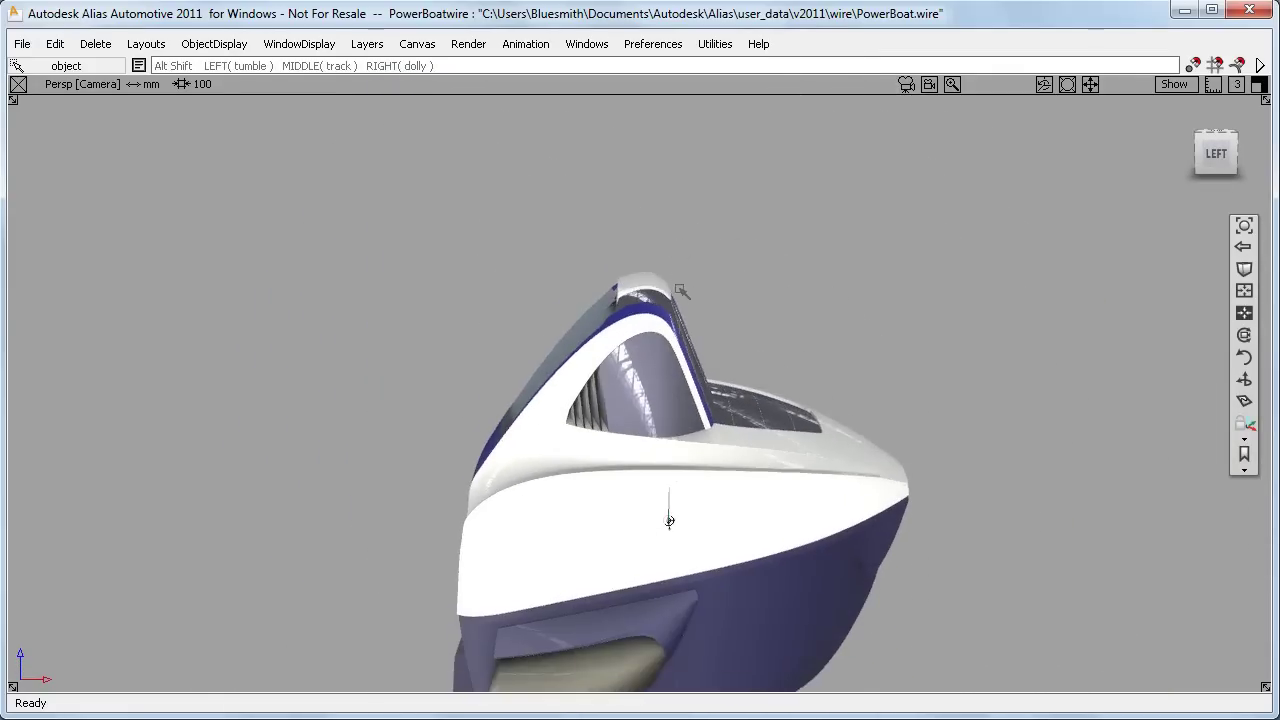
right_click_drag(682, 290, 689, 275, "alt+shift")
middle_click_drag(689, 275, 687, 258, "alt+shift")
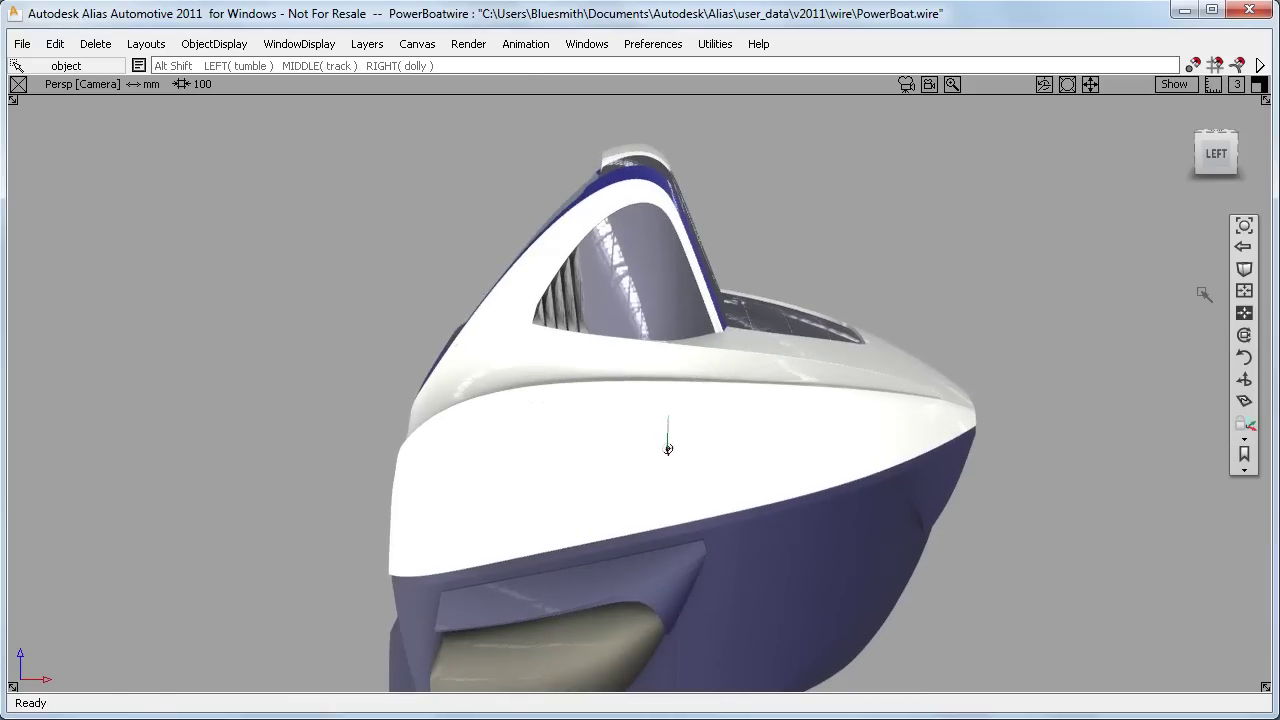
Step: Toggle the perspective view back to proportional display and frame the powerboat's side
left_click(1241, 311)
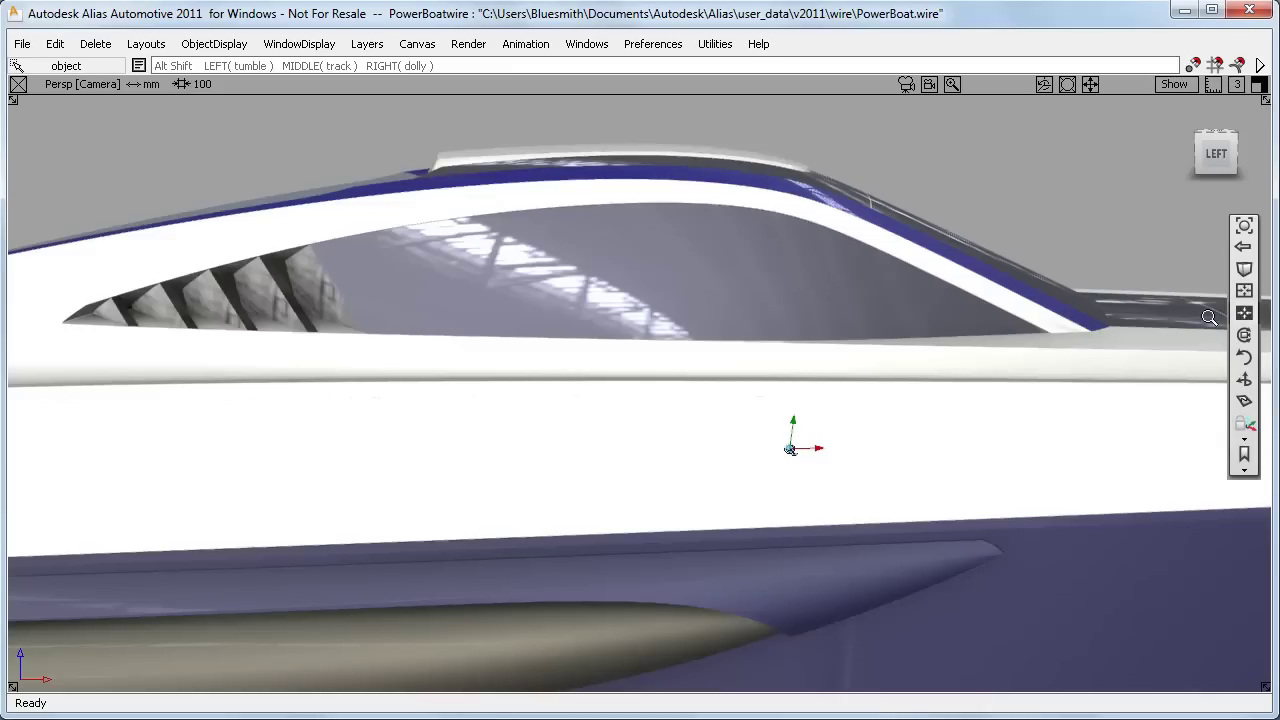
right_click_drag(1012, 442, 957, 460, "alt+shift")
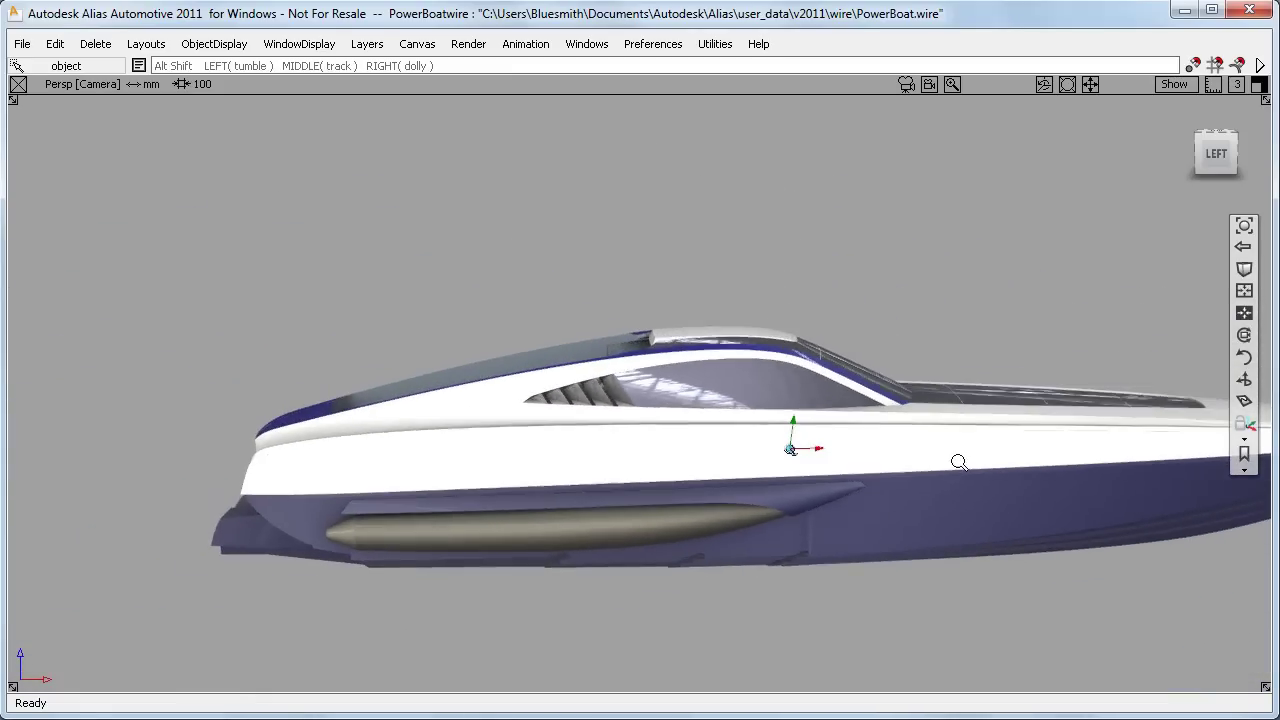
middle_click_drag(879, 468, 700, 503, "alt+shift")
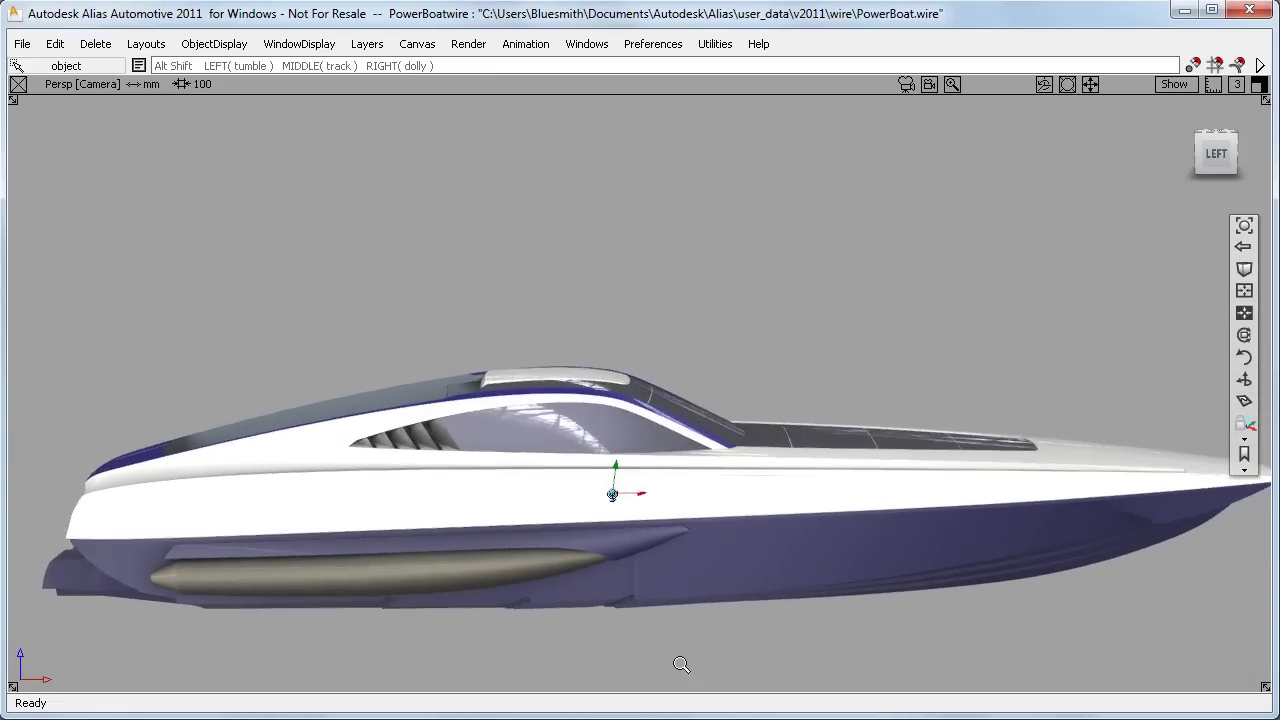
left_click_drag(680, 663, 671, 641, "alt+shift")
right_click_drag(671, 641, 636, 666, "alt+shift")
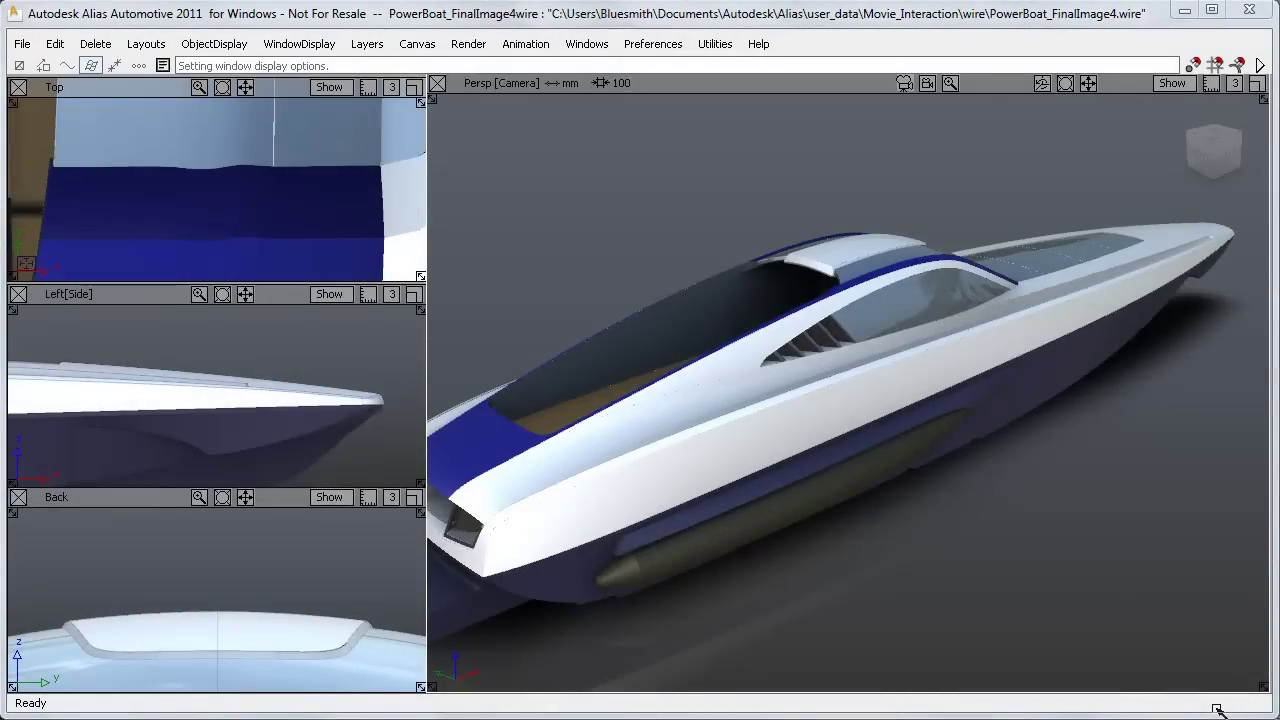
mouse_move(1197, 158)
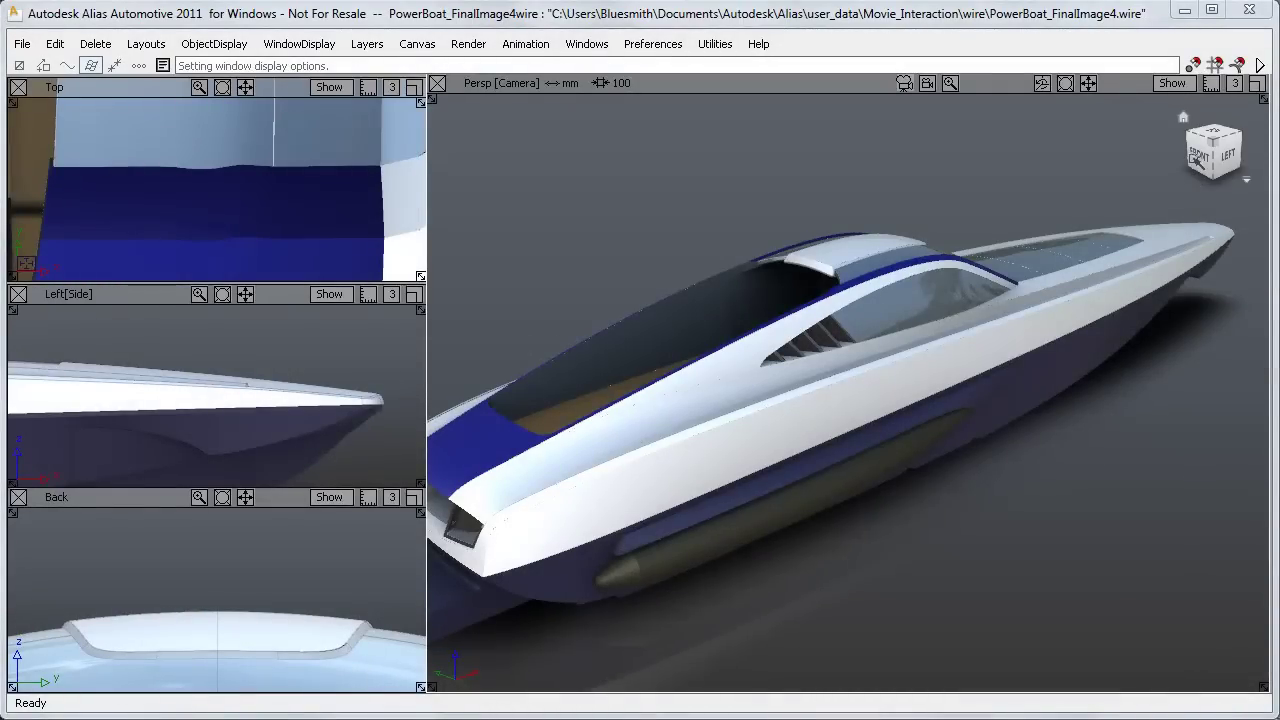
Step: Maximize the perspective window and turn the powerboat to a near-level left side view showing the cabin and bow
left_click(1257, 85)
left_click_drag(1121, 408, 990, 458, "alt+shift")
middle_click_drag(990, 458, 852, 625, "alt+shift")
left_click_drag(1112, 562, 1096, 503, "alt+shift")
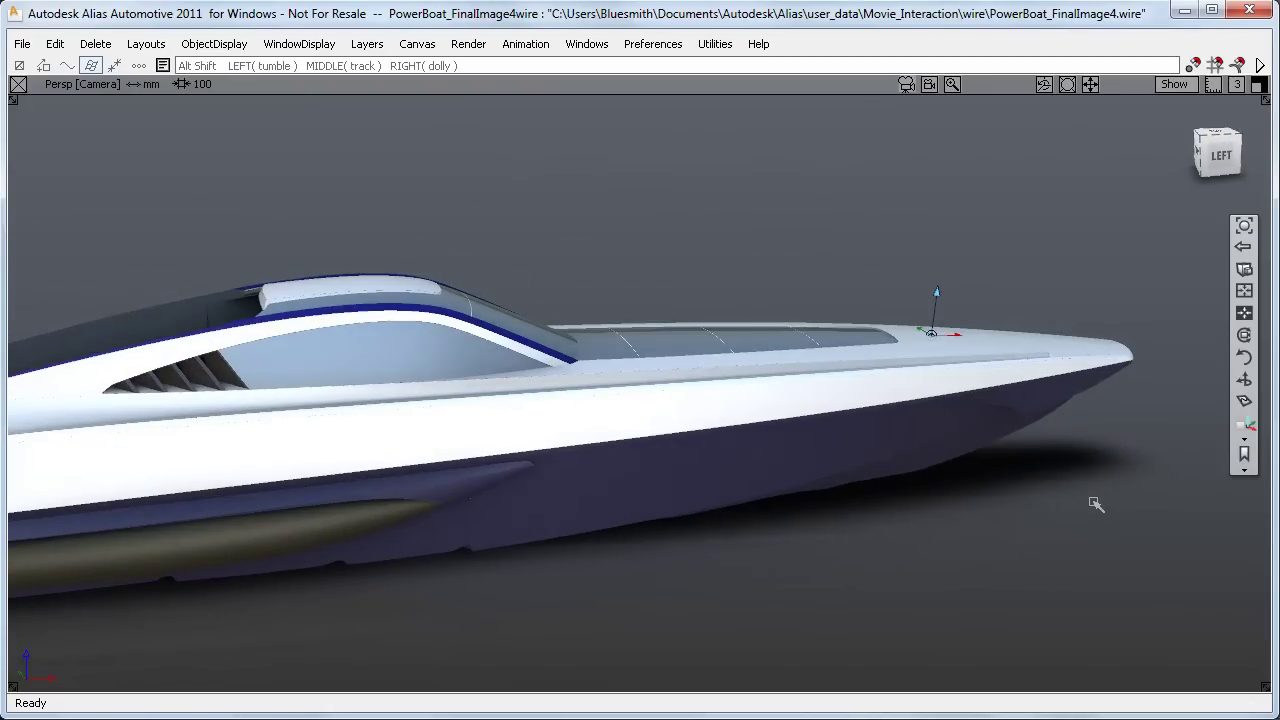
Step: Display the model's curve lines and tumble the boat around a point of interest on the side of the hull
right_click_drag(1086, 500, 1092, 535, "ctrl+shift")
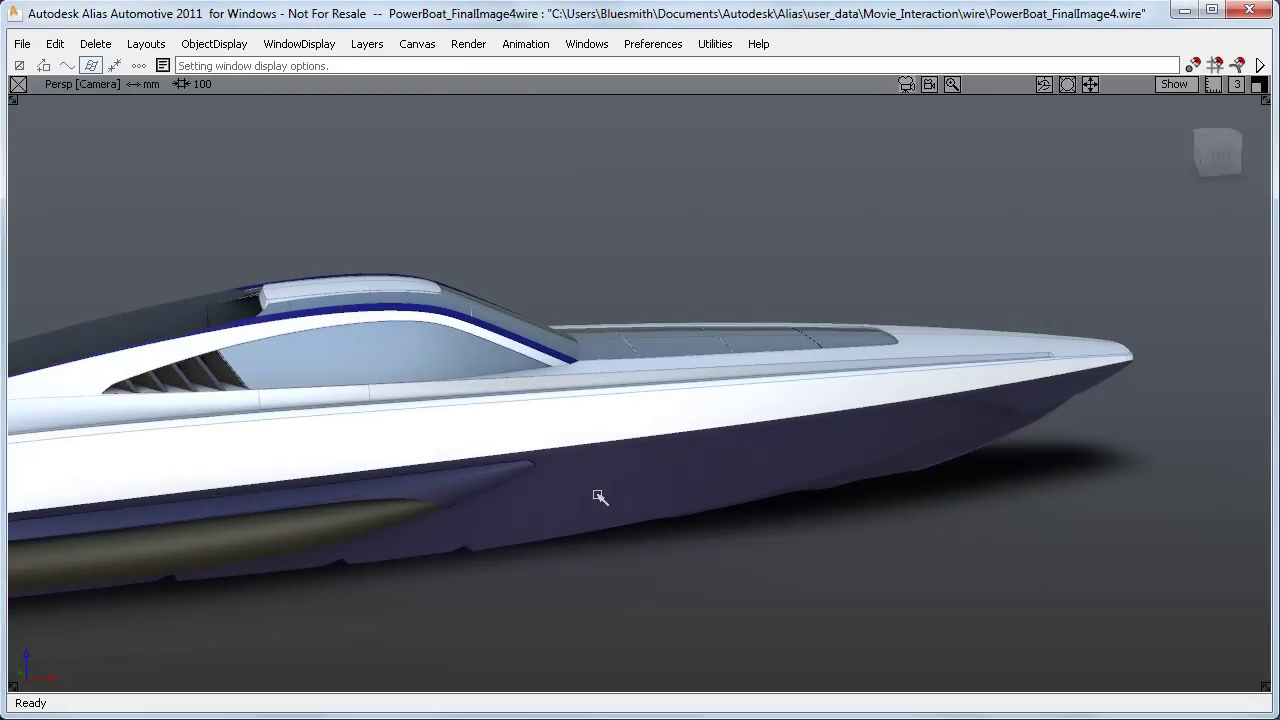
left_click(426, 408, "alt+shift")
left_click_drag(696, 197, 296, 349, "alt+shift")
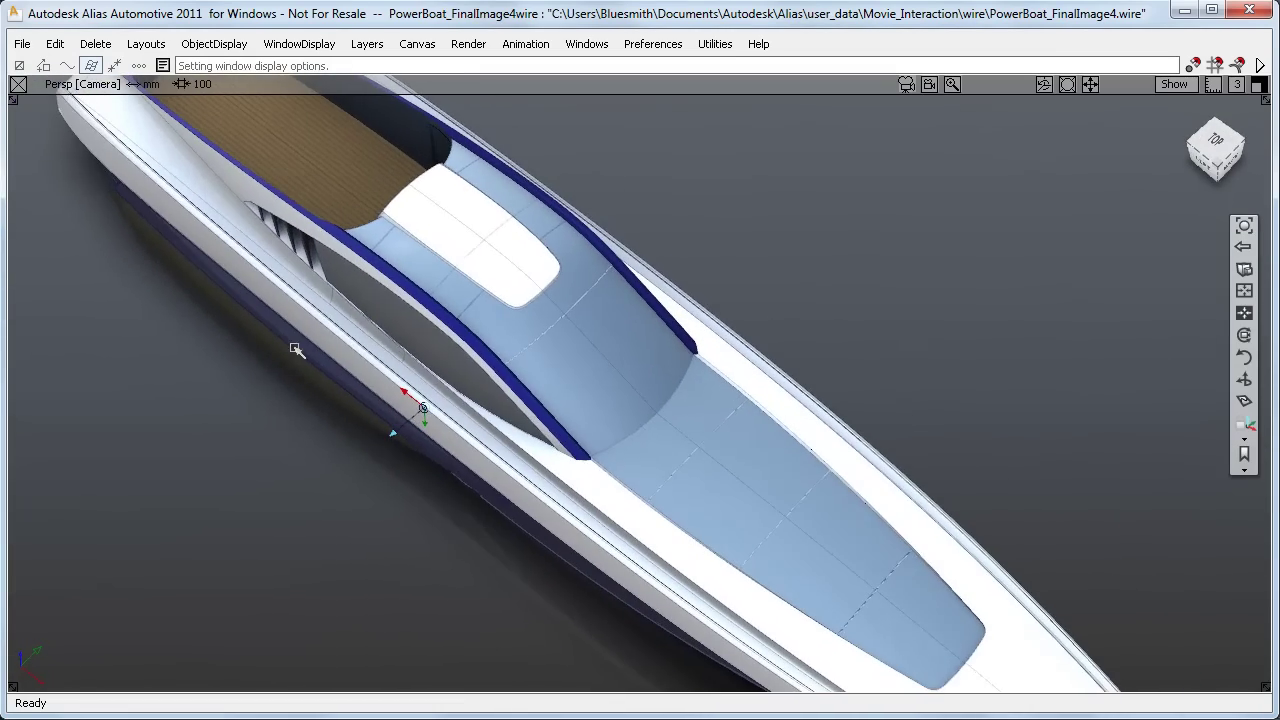
left_click_drag(369, 408, 723, 343, "alt+shift")
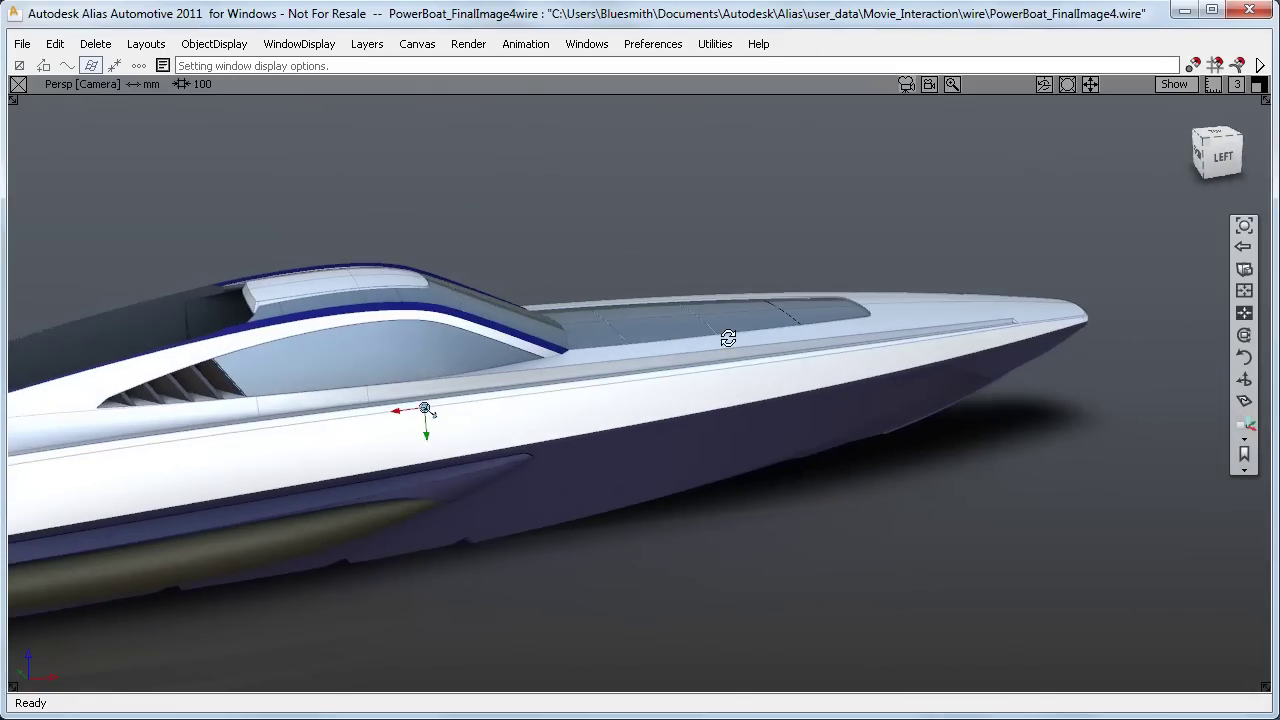
Step: Set Face selection with the Closest option in the selection options and apply the settings
left_click(655, 46)
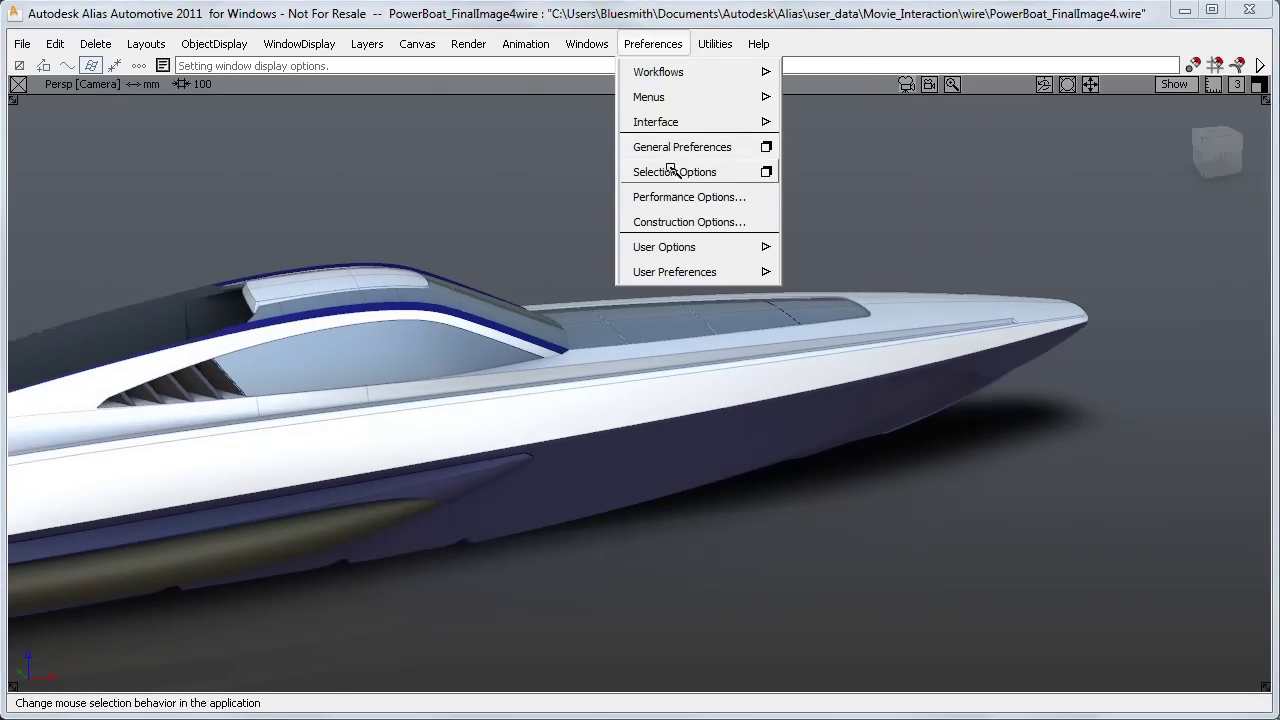
left_click(747, 172)
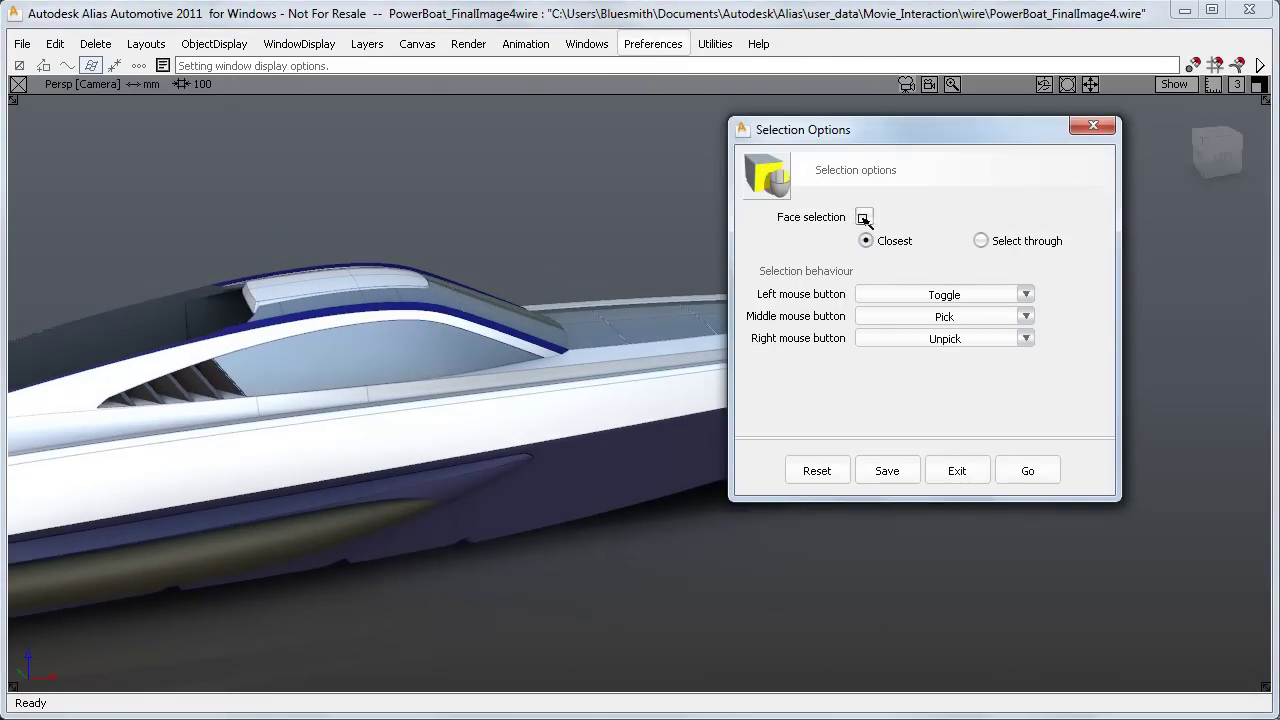
left_click(1030, 471)
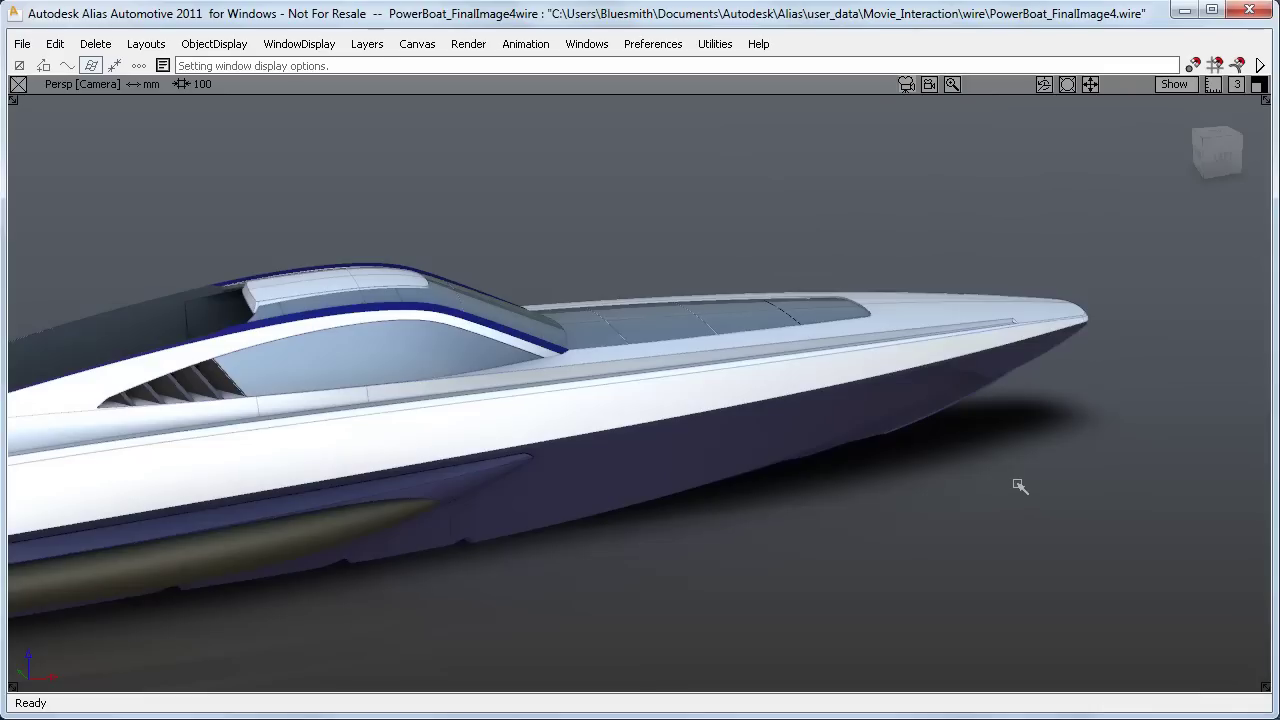
Step: Hide the model's curve lines and tumble the boat around points of interest on the foredeck to a raised bow view
left_click_drag(1006, 488, 1008, 521, "ctrl+shift")
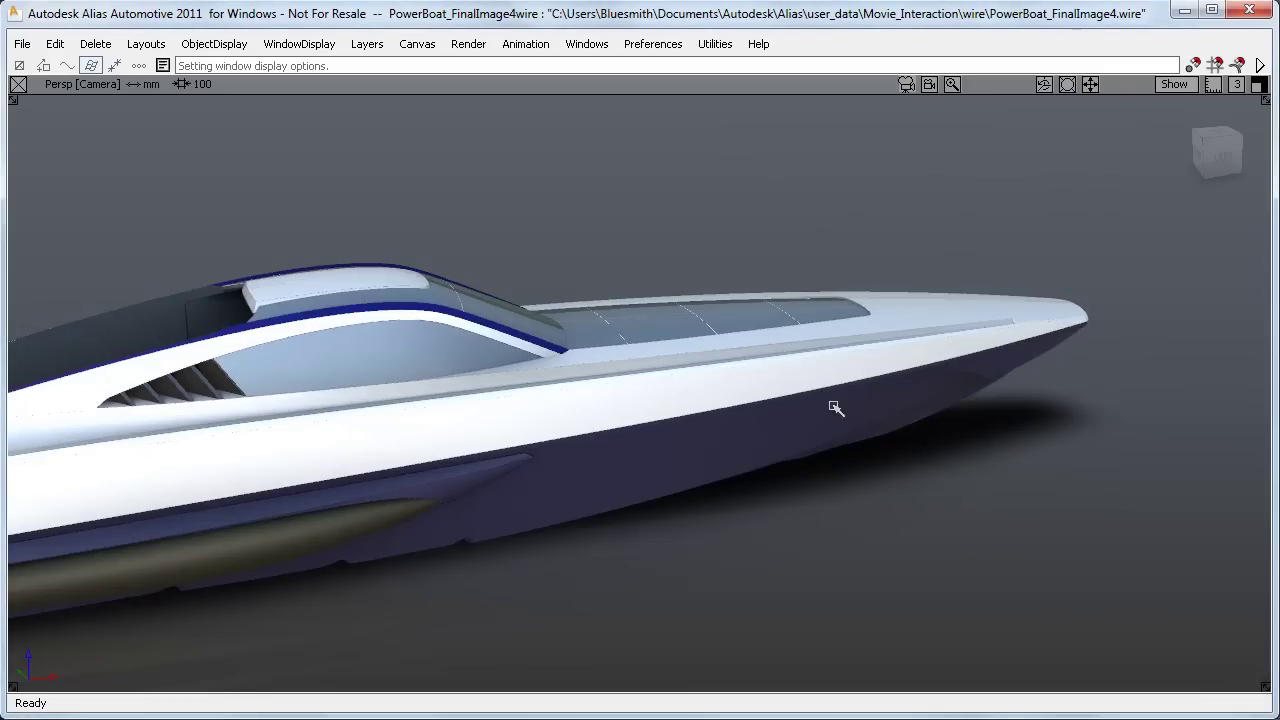
left_click(915, 312, "alt+shift")
left_click_drag(1030, 246, 539, 387, "alt+shift")
left_click_drag(869, 332, 975, 246, "alt+shift")
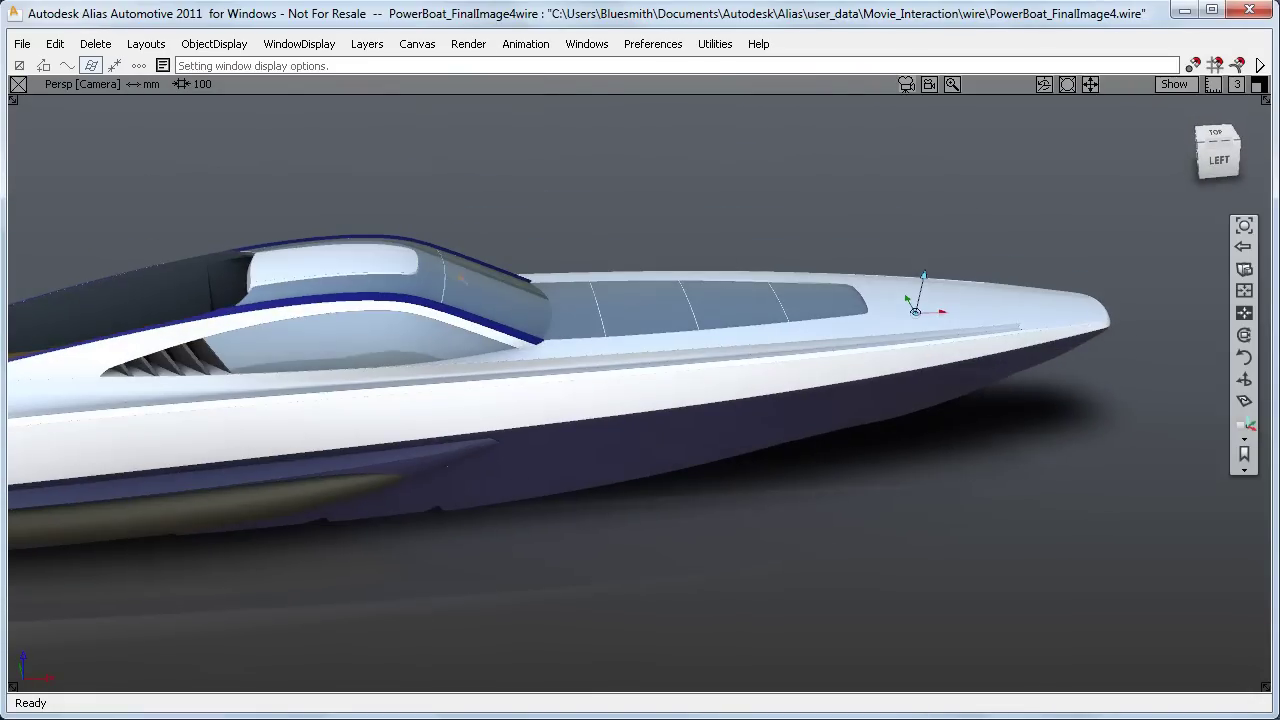
mouse_move(654, 257)
left_mouse_down("alt+shift")
mouse_move(505, 279)
mouse_move(243, 271)
mouse_move(831, 431)
mouse_move(900, 457)
mouse_move(893, 469)
mouse_move(911, 455)
left_mouse_up("alt+shift")
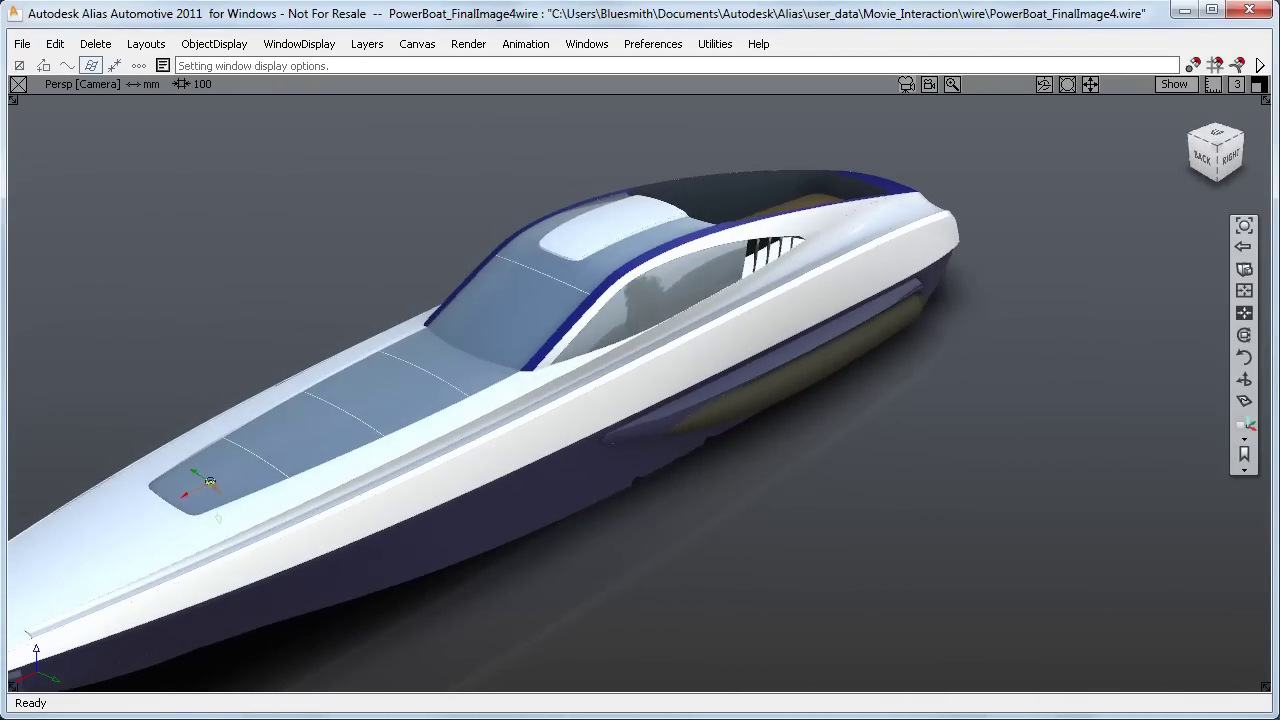
mouse_move(177, 365)
left_mouse_down("alt+shift")
mouse_move(731, 417)
mouse_move(569, 406)
mouse_move(991, 383)
mouse_move(992, 451)
mouse_move(923, 443)
mouse_move(997, 449)
mouse_move(969, 409)
mouse_move(982, 430)
left_mouse_up("alt+shift")
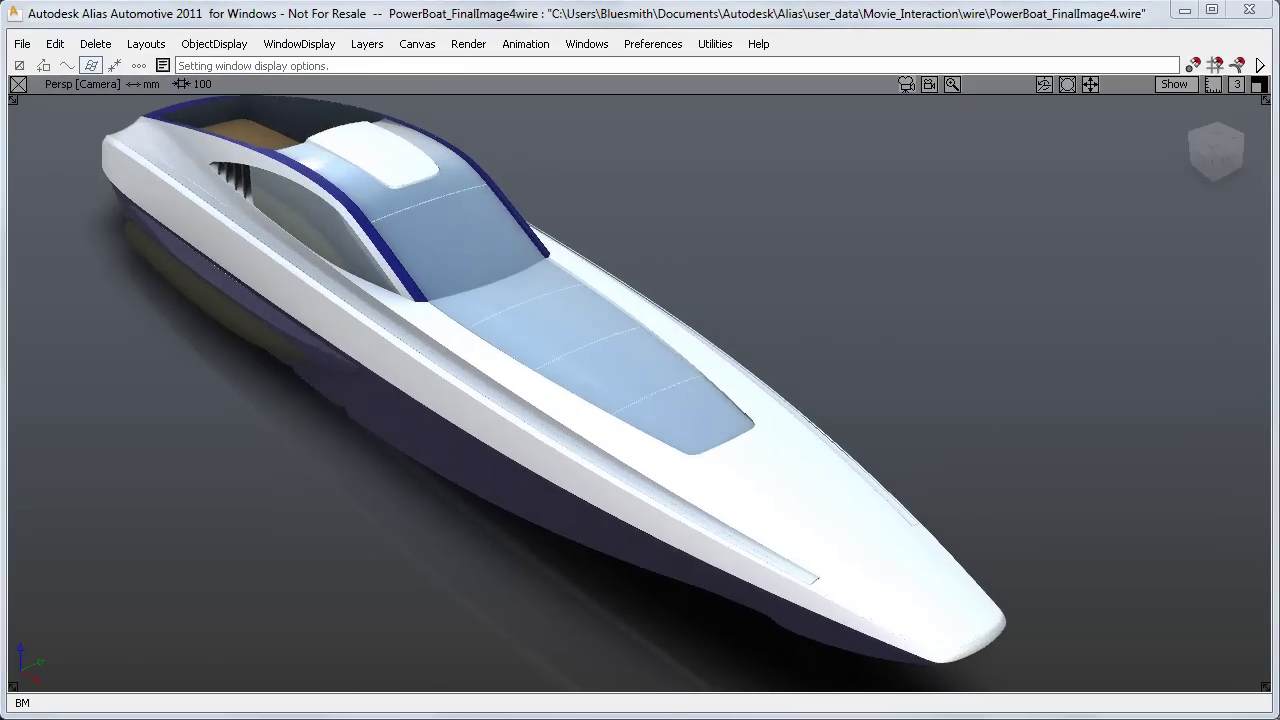